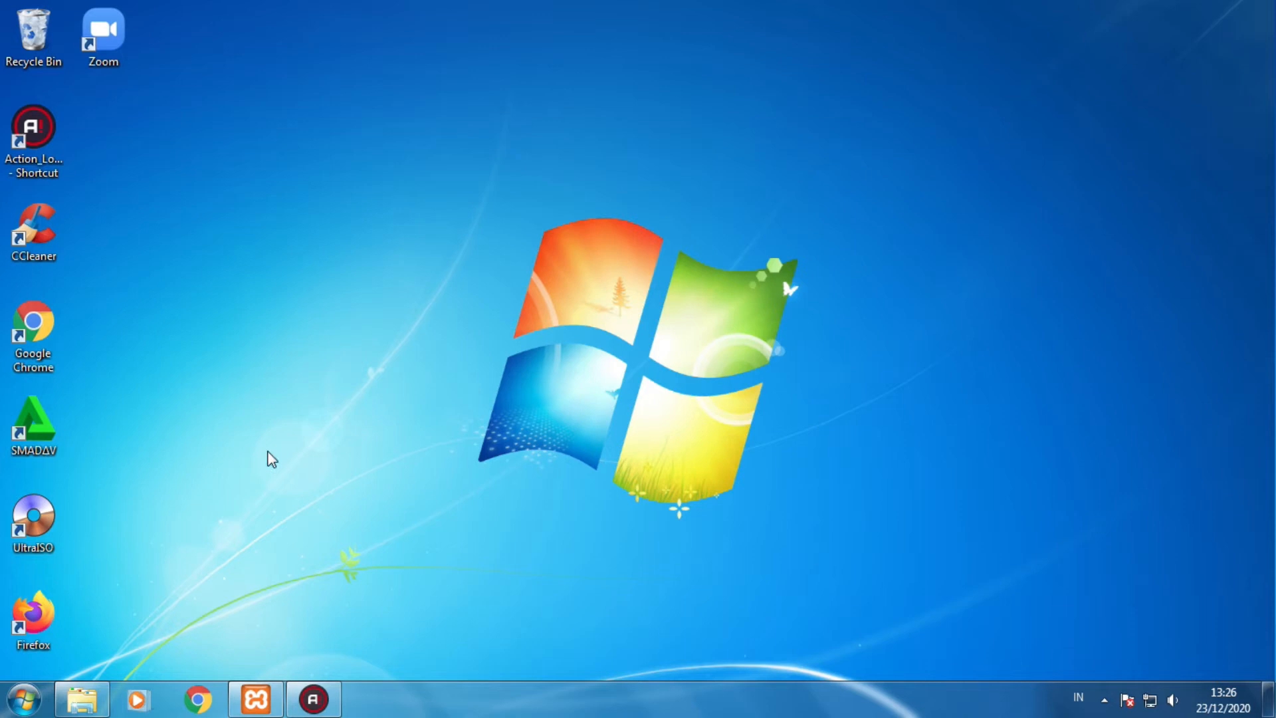
# - Extract cbtubk.zip in place so a cbtubk folder appears in D:\New folder
pyautogui.click(87, 698)
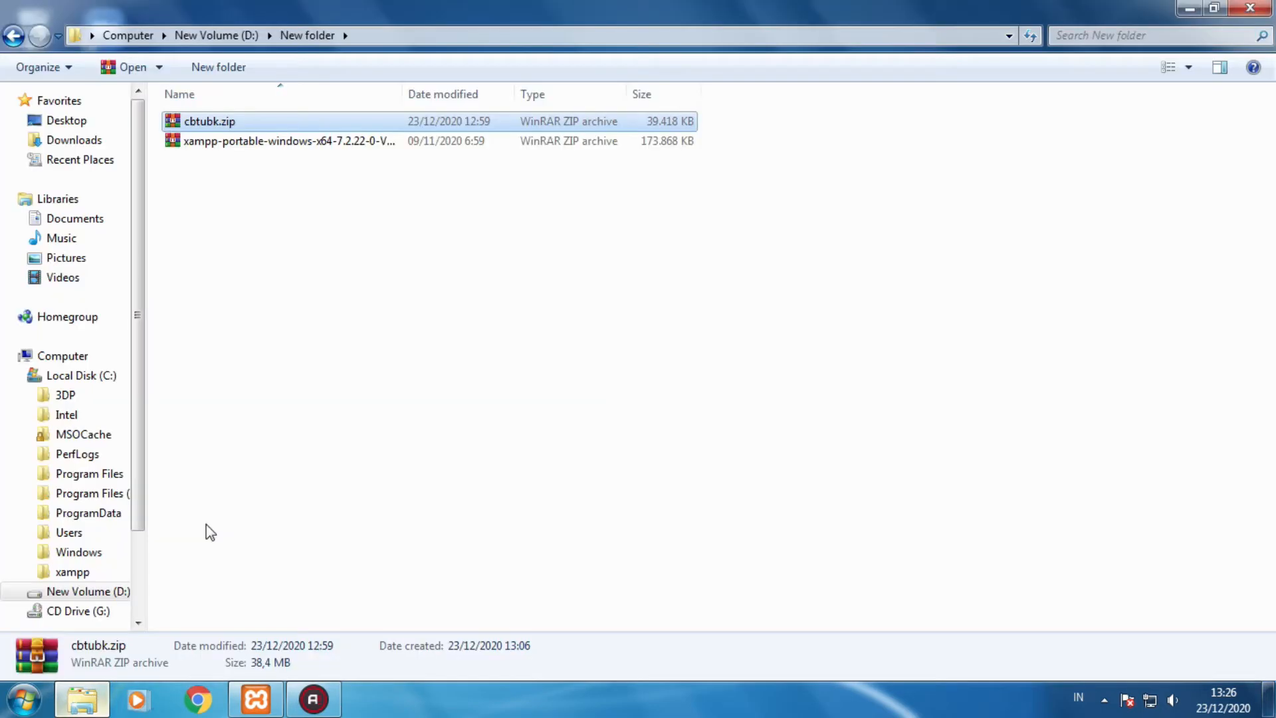
pyautogui.rightClick(229, 130)
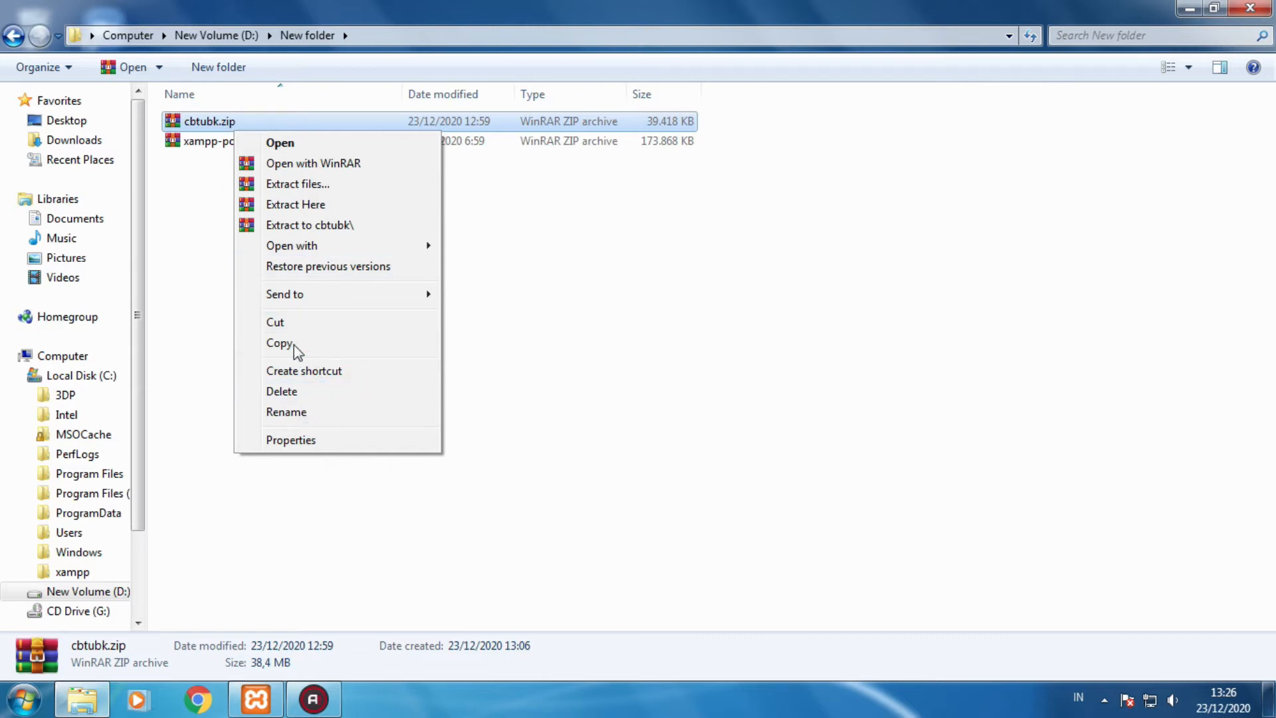
pyautogui.click(307, 212)
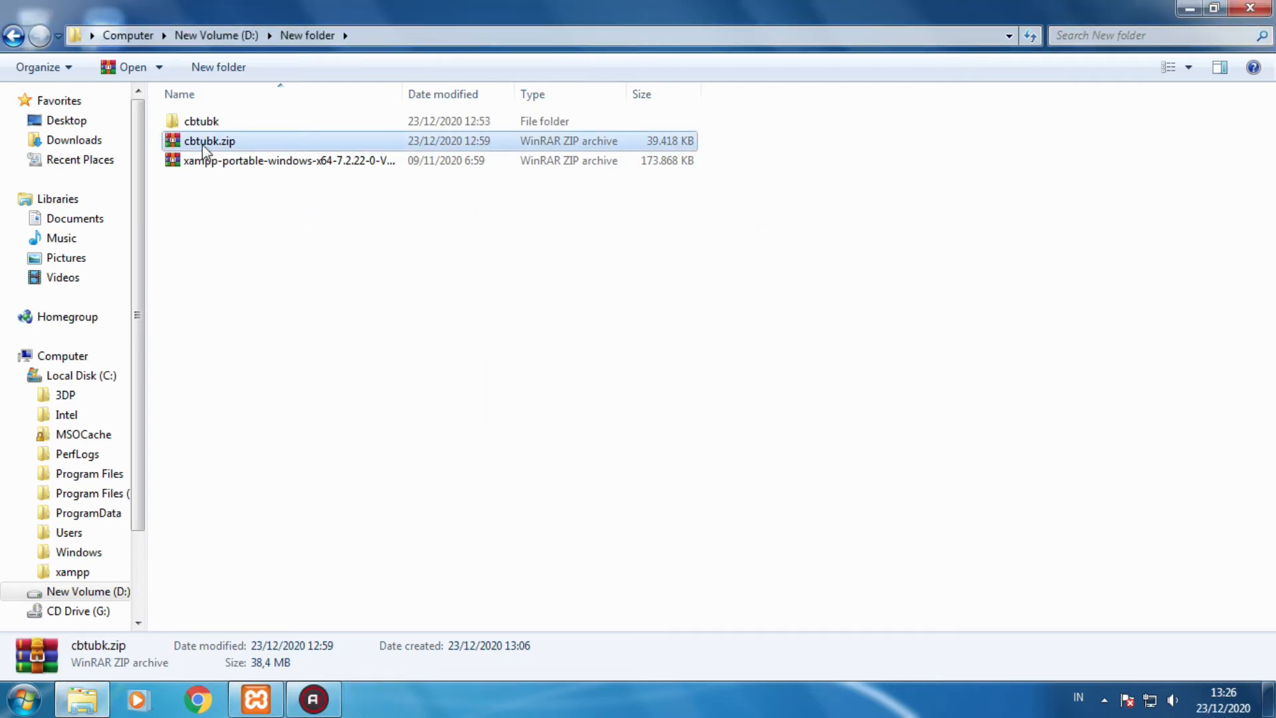
# - Rename the extracted cbtubk folder to ubk
pyautogui.click(199, 123)
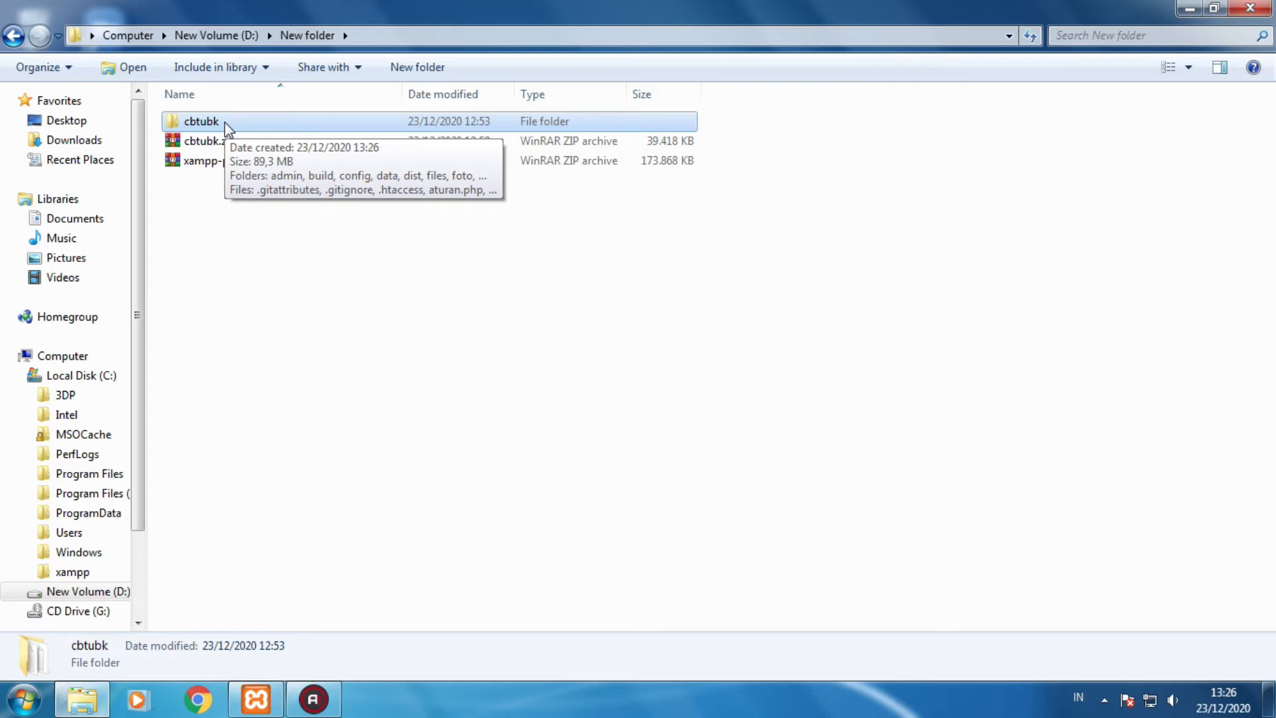
pyautogui.rightClick(225, 122)
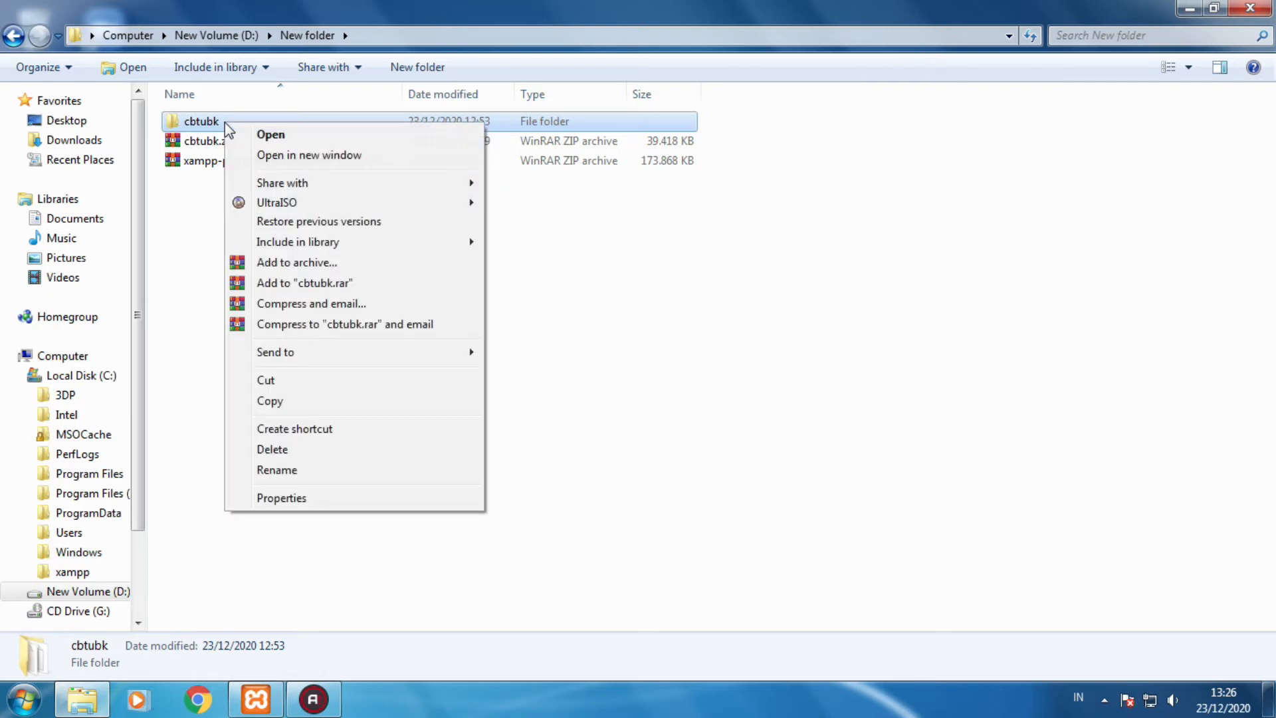
pyautogui.click(297, 473)
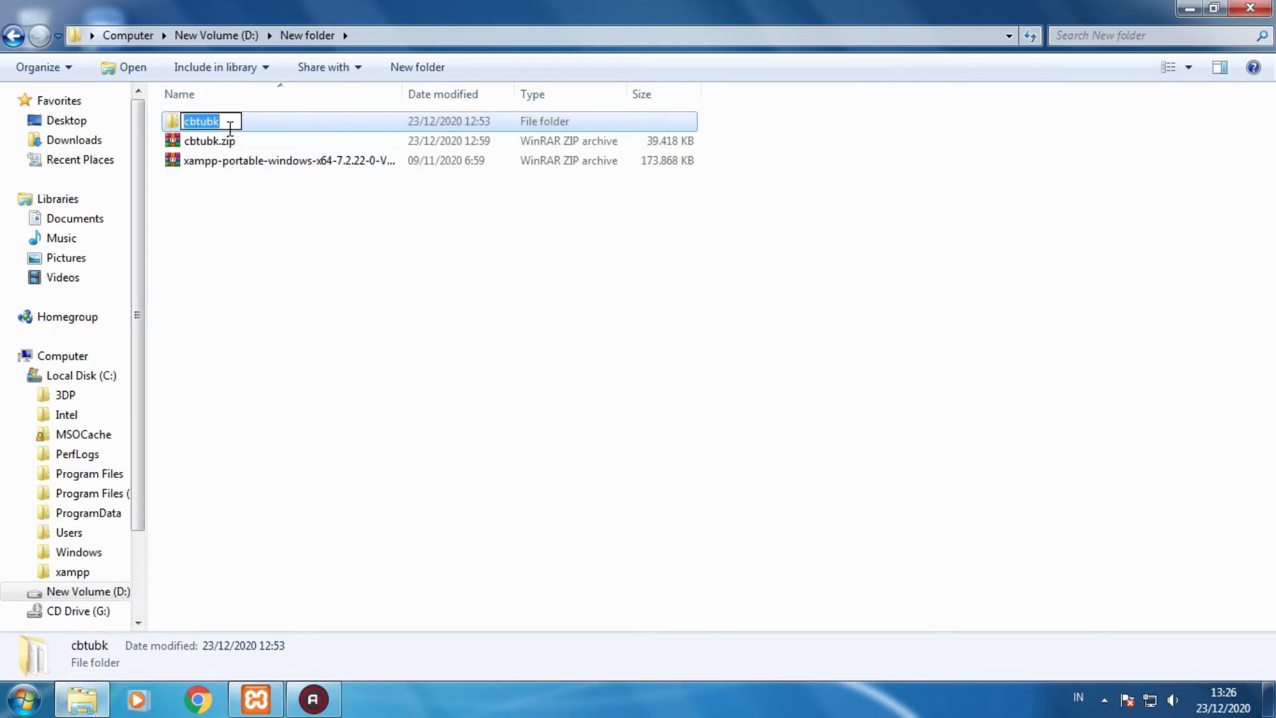
pyautogui.moveTo(203, 123); pyautogui.dragTo(184, 130)
pyautogui.press('BackSpace')
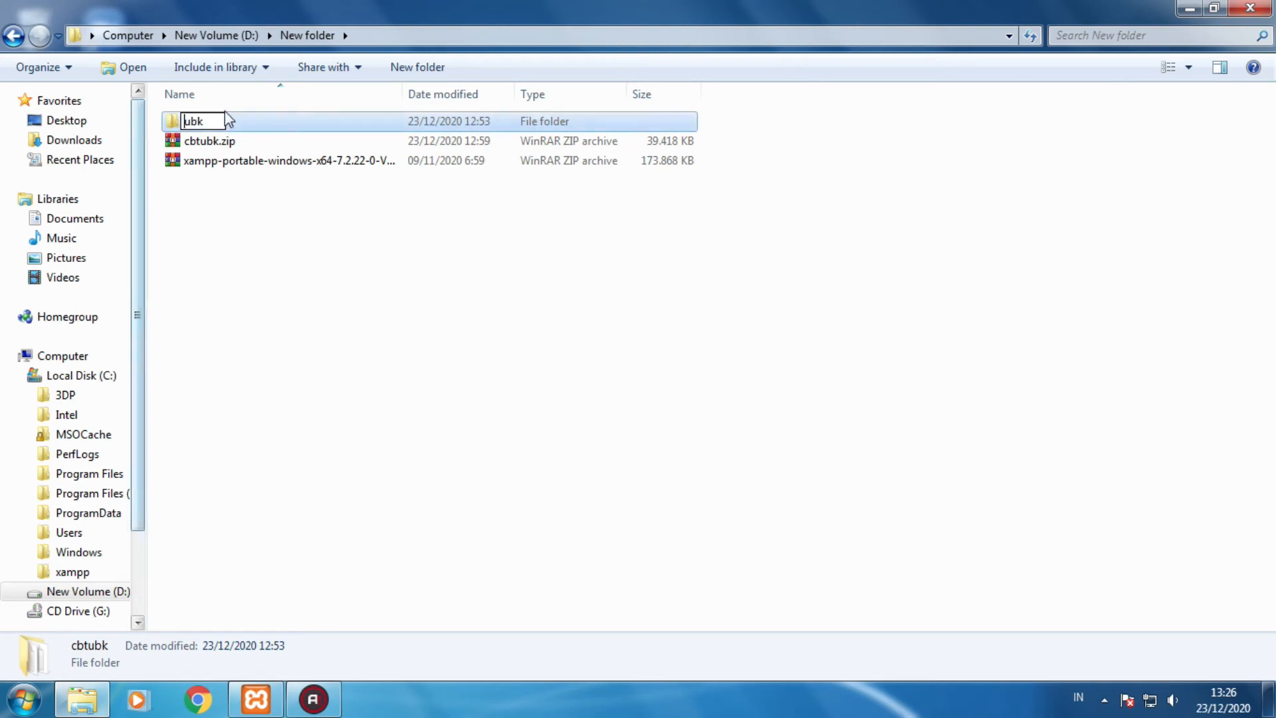
pyautogui.click(250, 114)
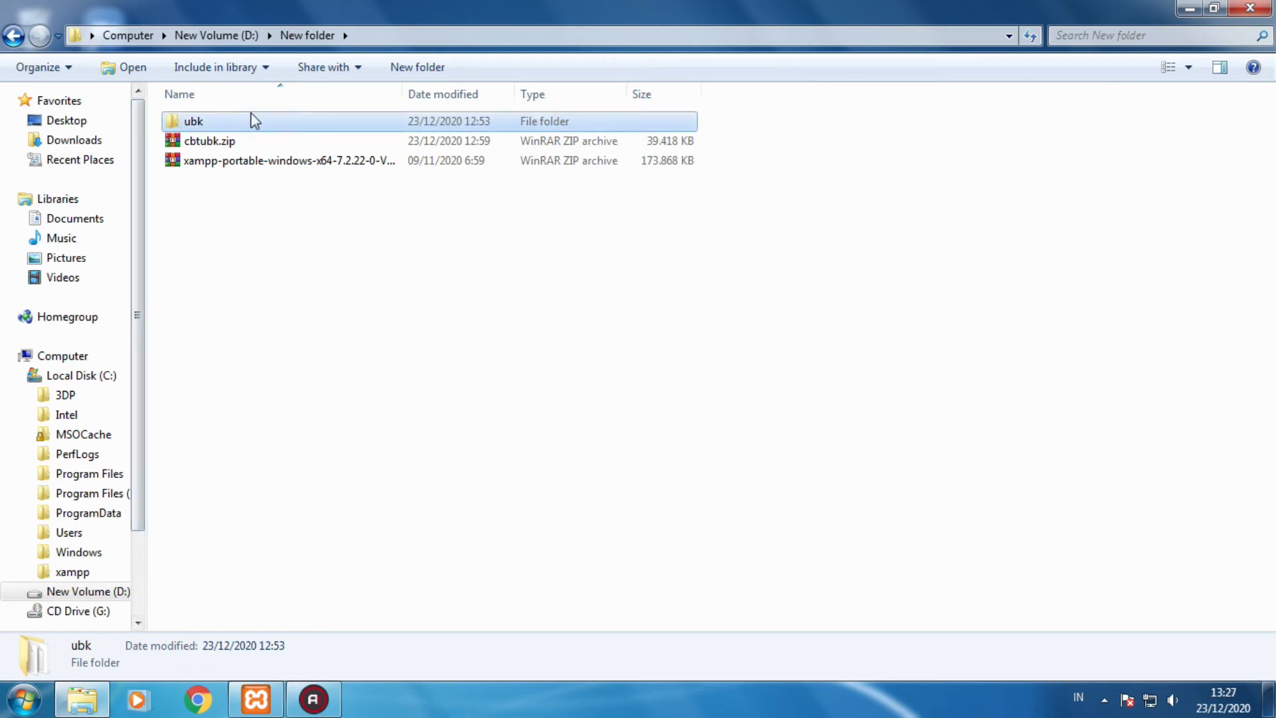
# - Cut the ubk folder and go to Local Disk (C:)
pyautogui.rightClick(211, 119)
pyautogui.click(252, 377)
pyautogui.click(108, 377)
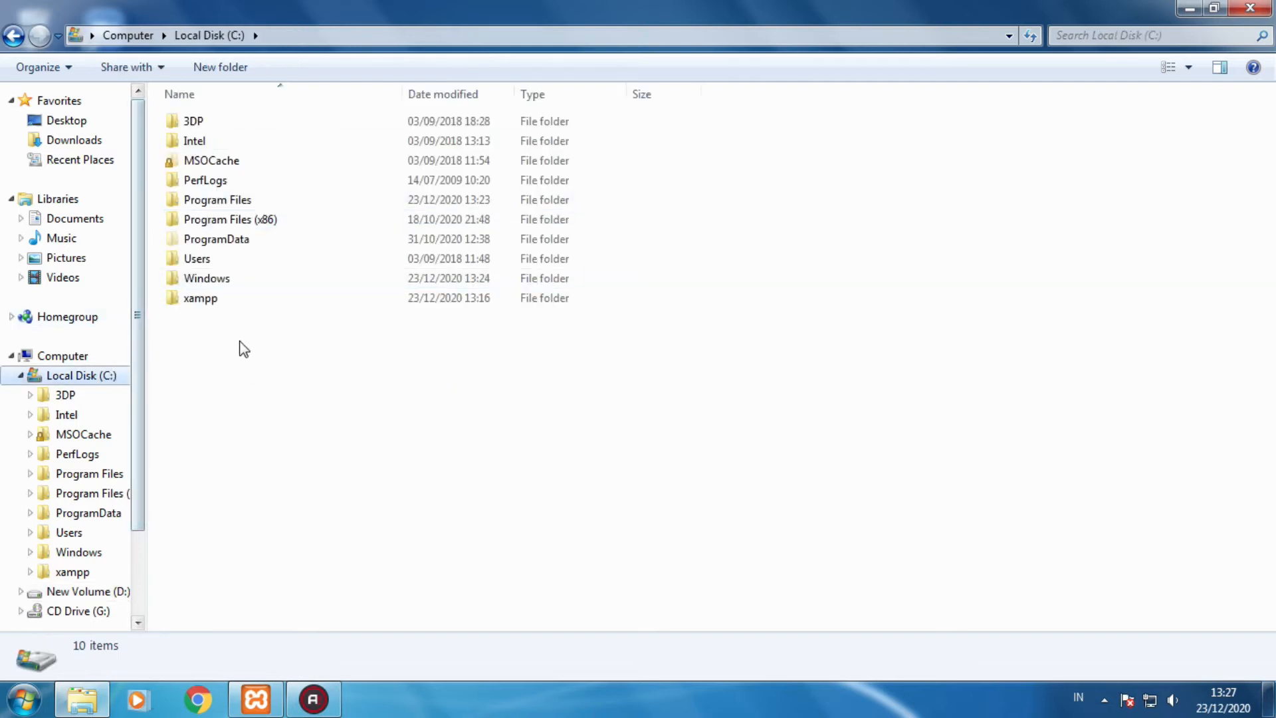
# - Paste the ubk folder into C:\xampp\htdocs
pyautogui.doubleClick(210, 307)
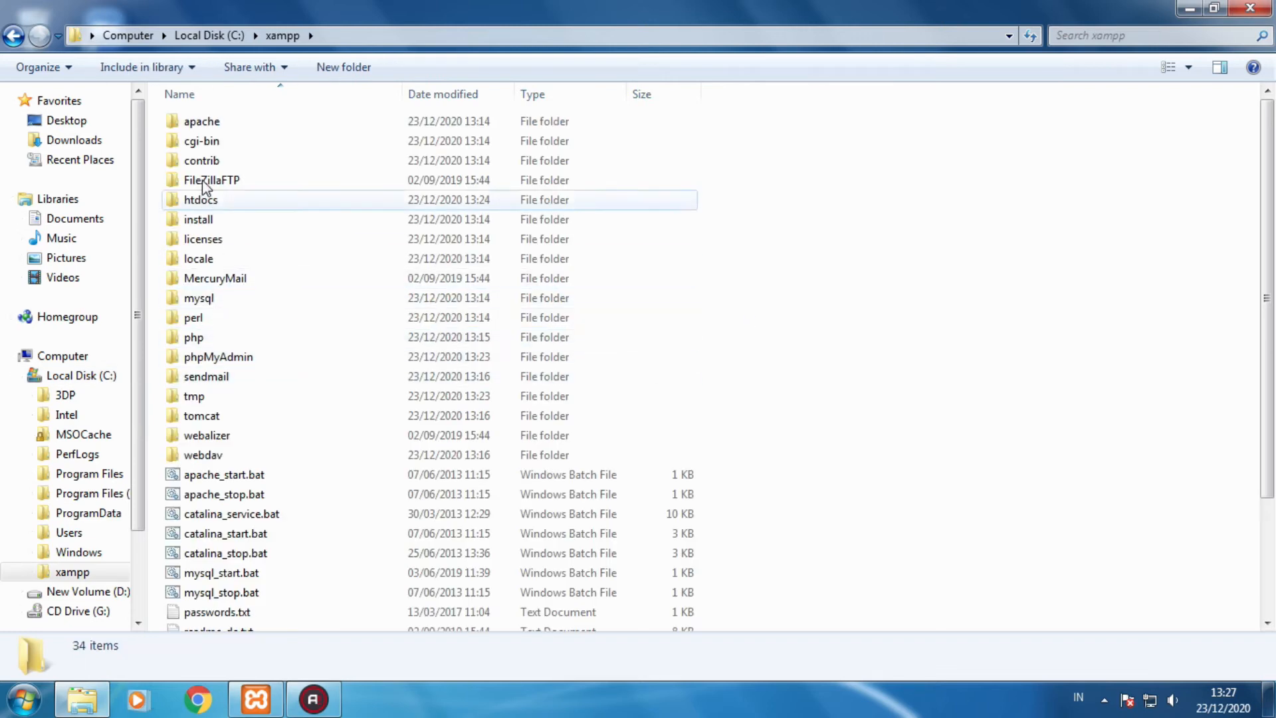
pyautogui.doubleClick(222, 202)
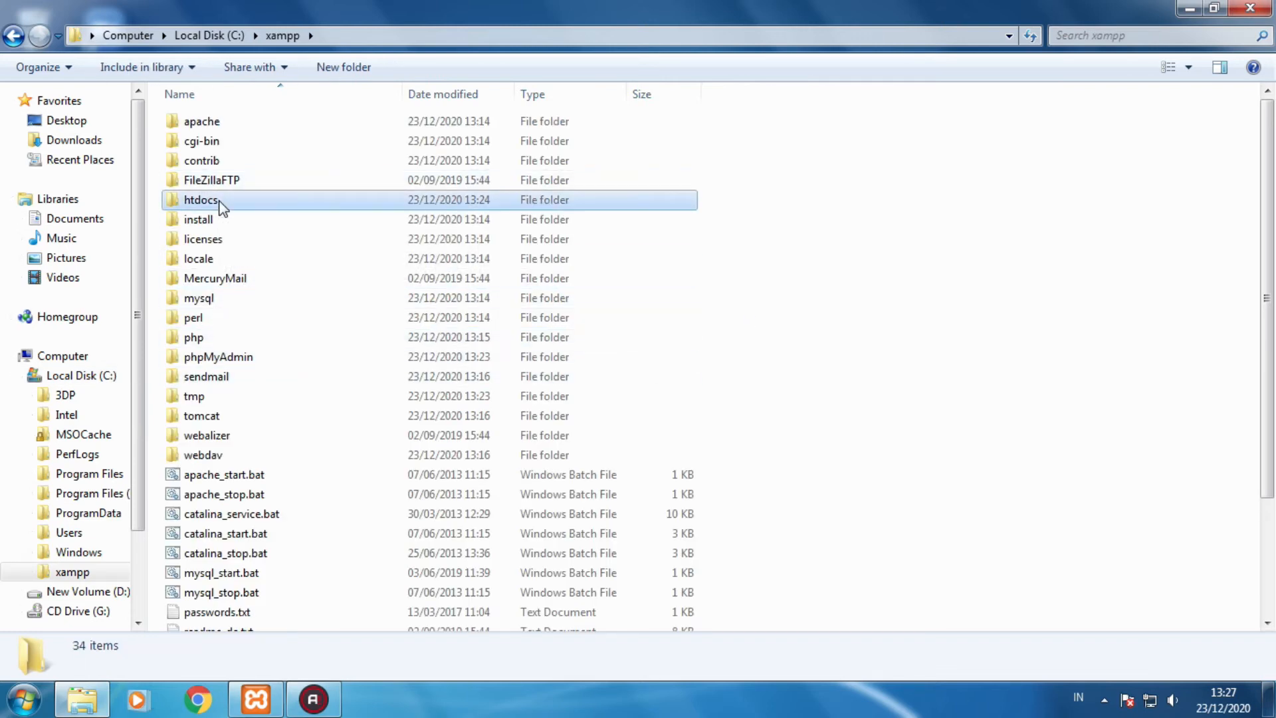
pyautogui.rightClick(311, 328)
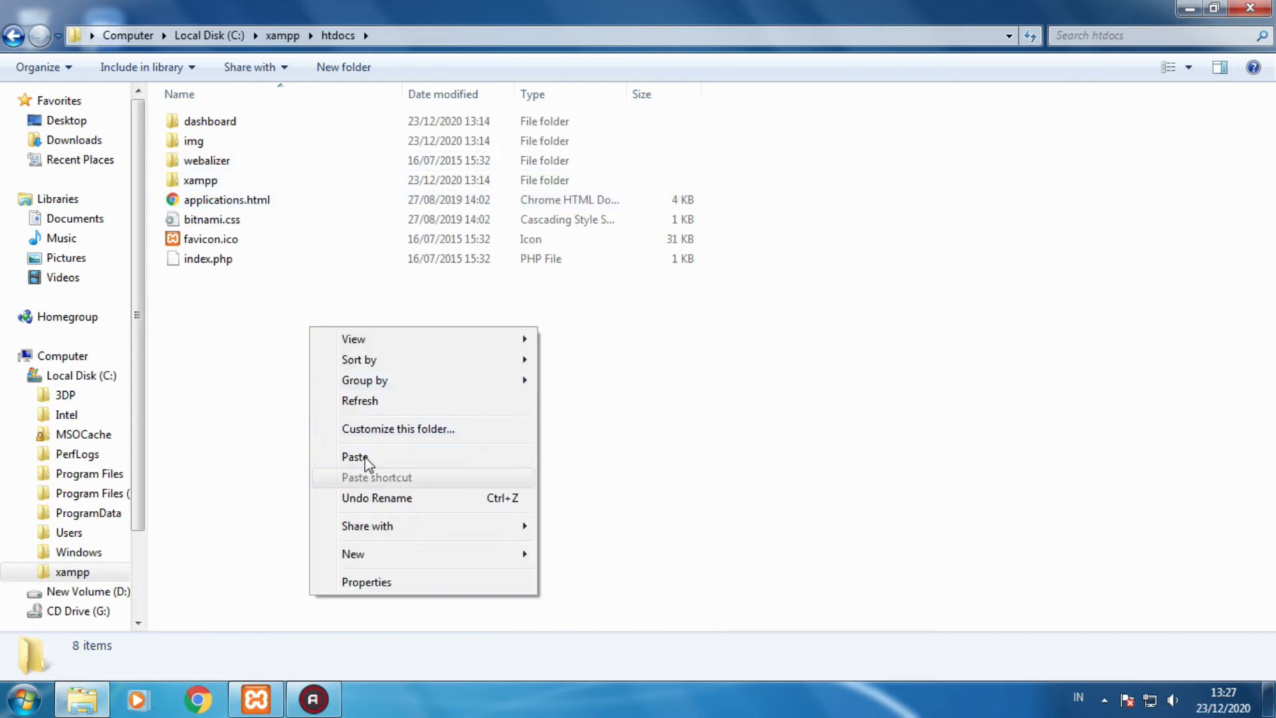
pyautogui.click(363, 458)
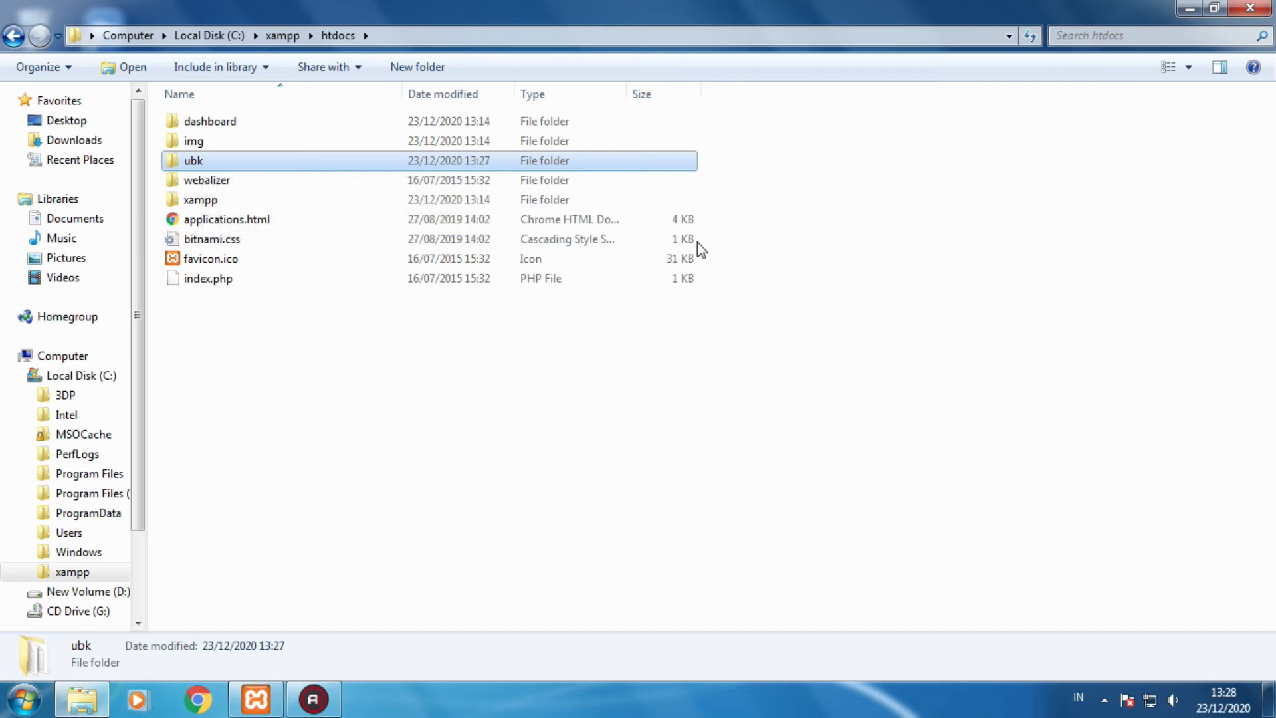
# - Start Apache (ports 80, 443) and MySQL (port 3306) from the XAMPP Control Panel
pyautogui.click(287, 38)
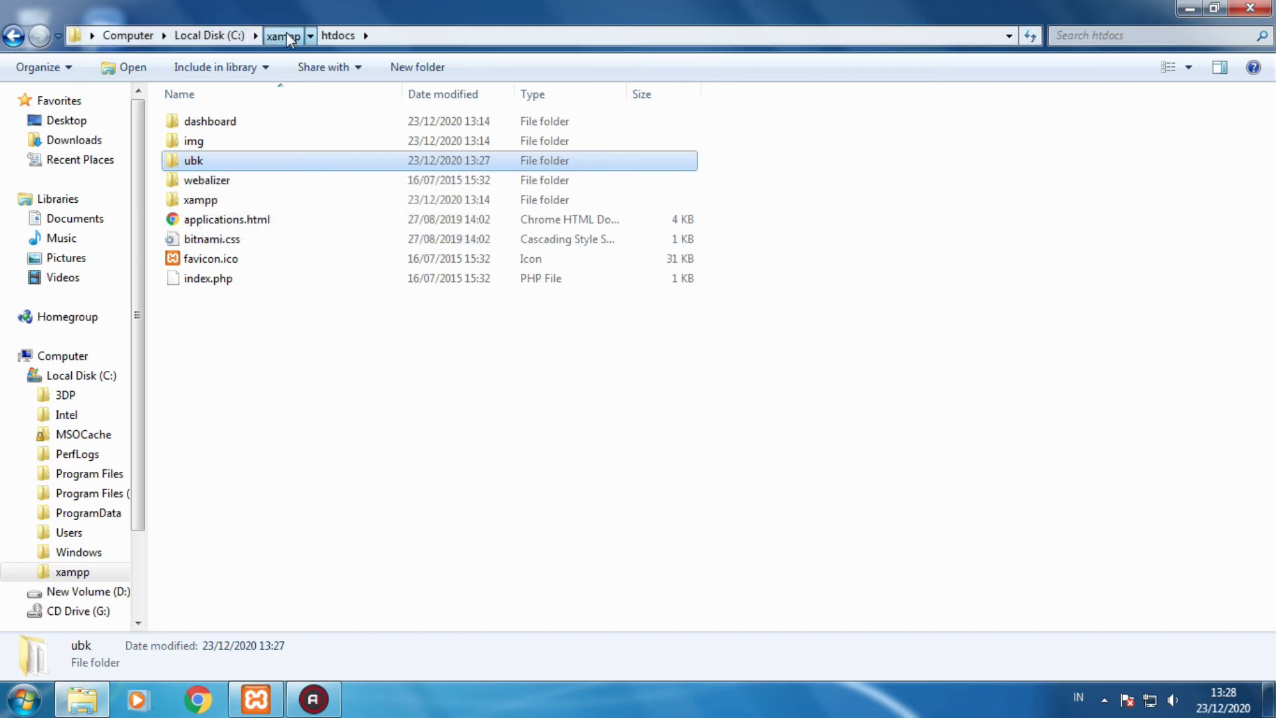
pyautogui.scroll(-2, 398, 253)
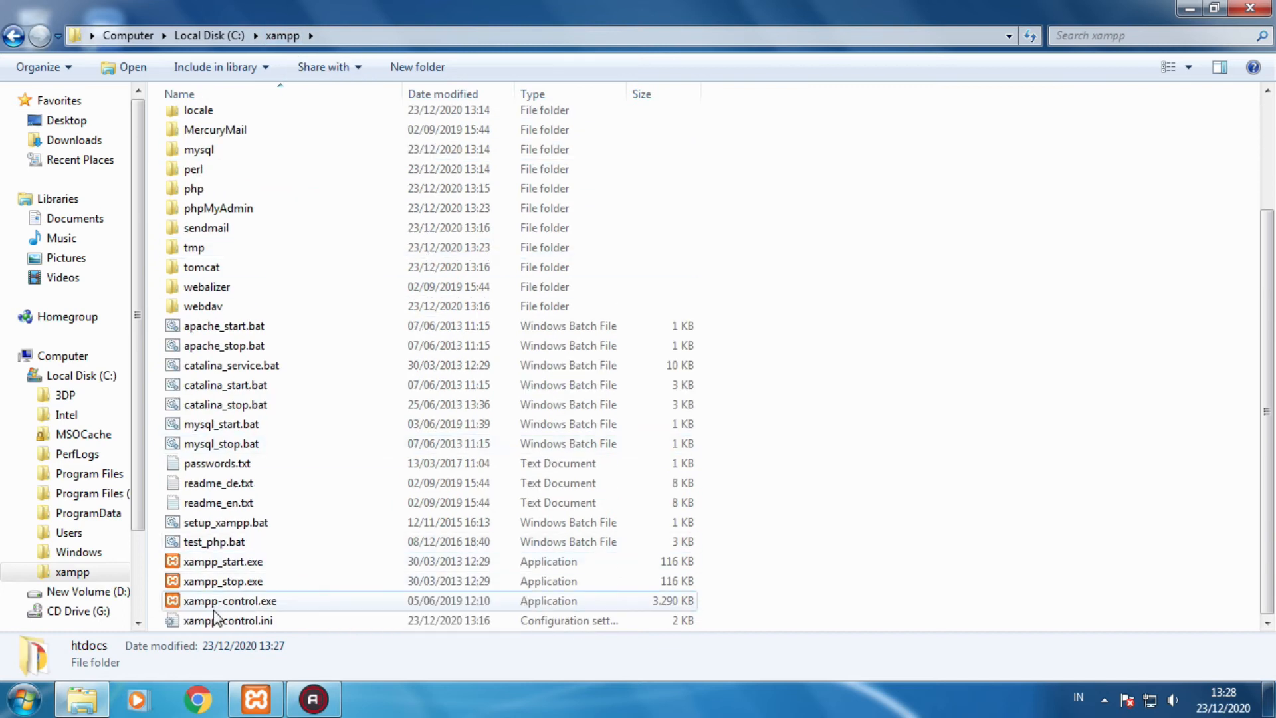
pyautogui.click(263, 710)
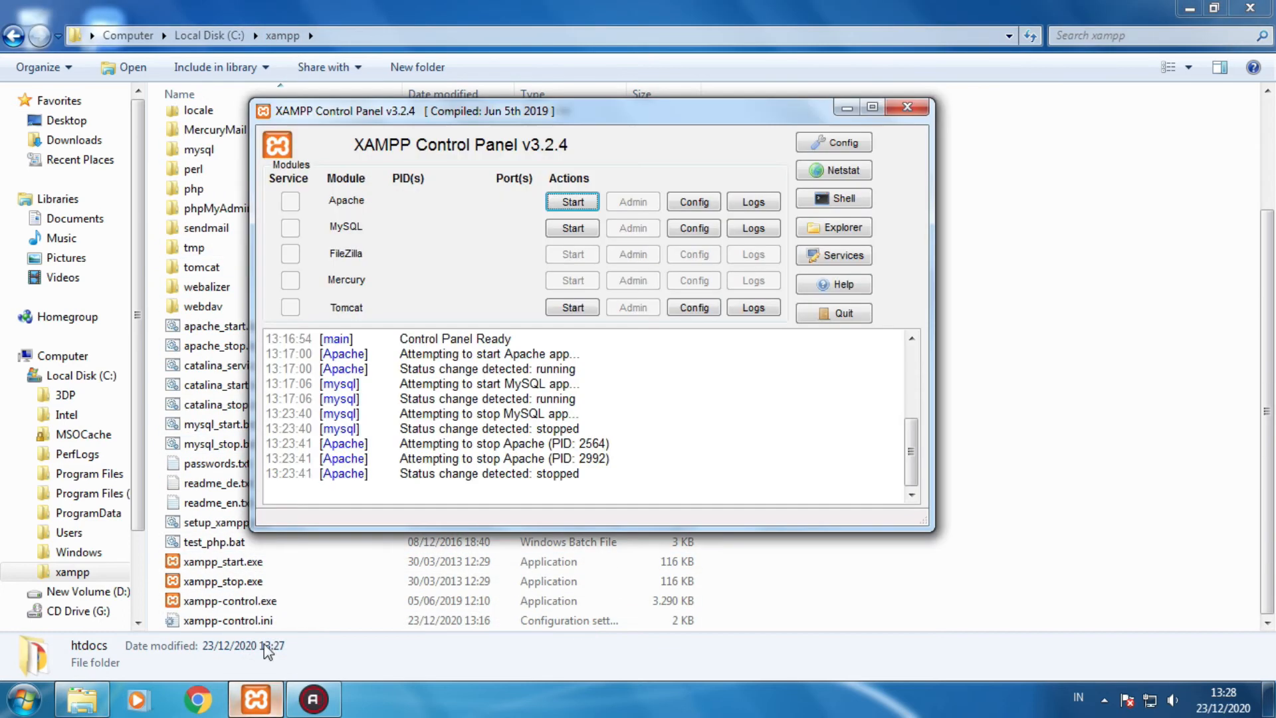
pyautogui.click(1192, 8)
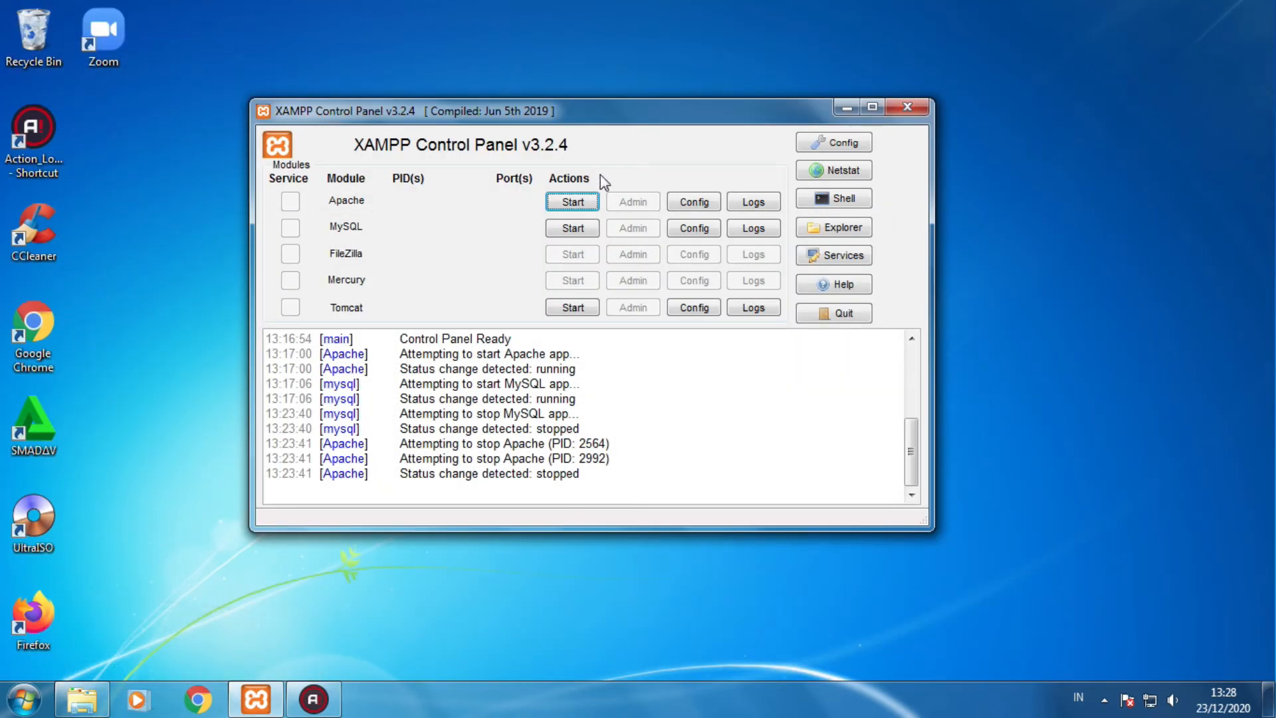
pyautogui.click(561, 211)
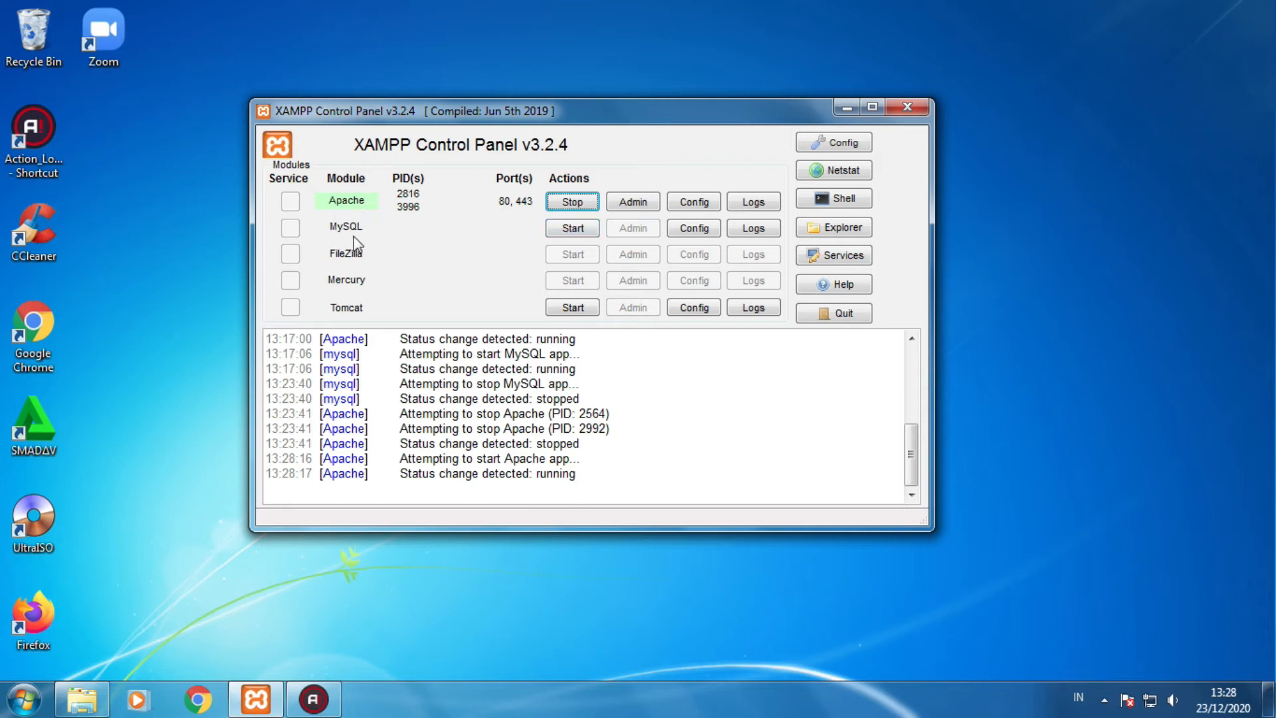
pyautogui.click(561, 232)
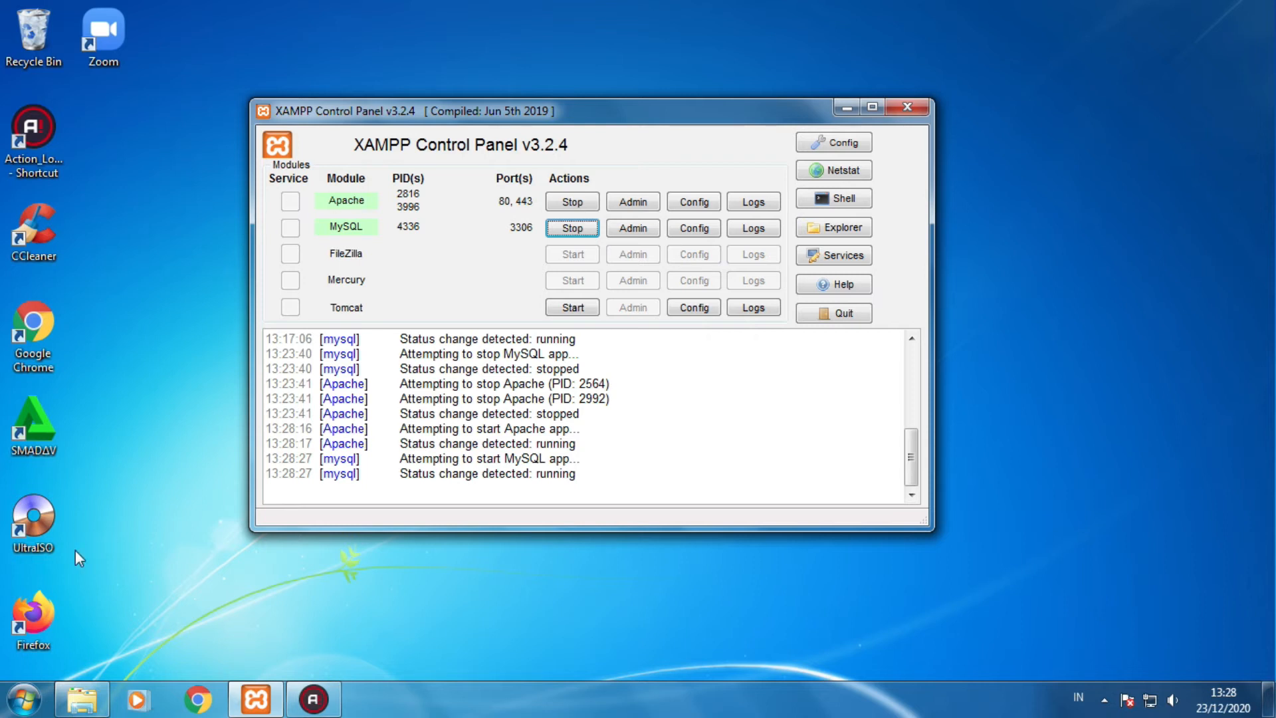
# - Launch Firefox, close the mozilla.org tab and enter localhost/ in the address bar
pyautogui.click(34, 620)
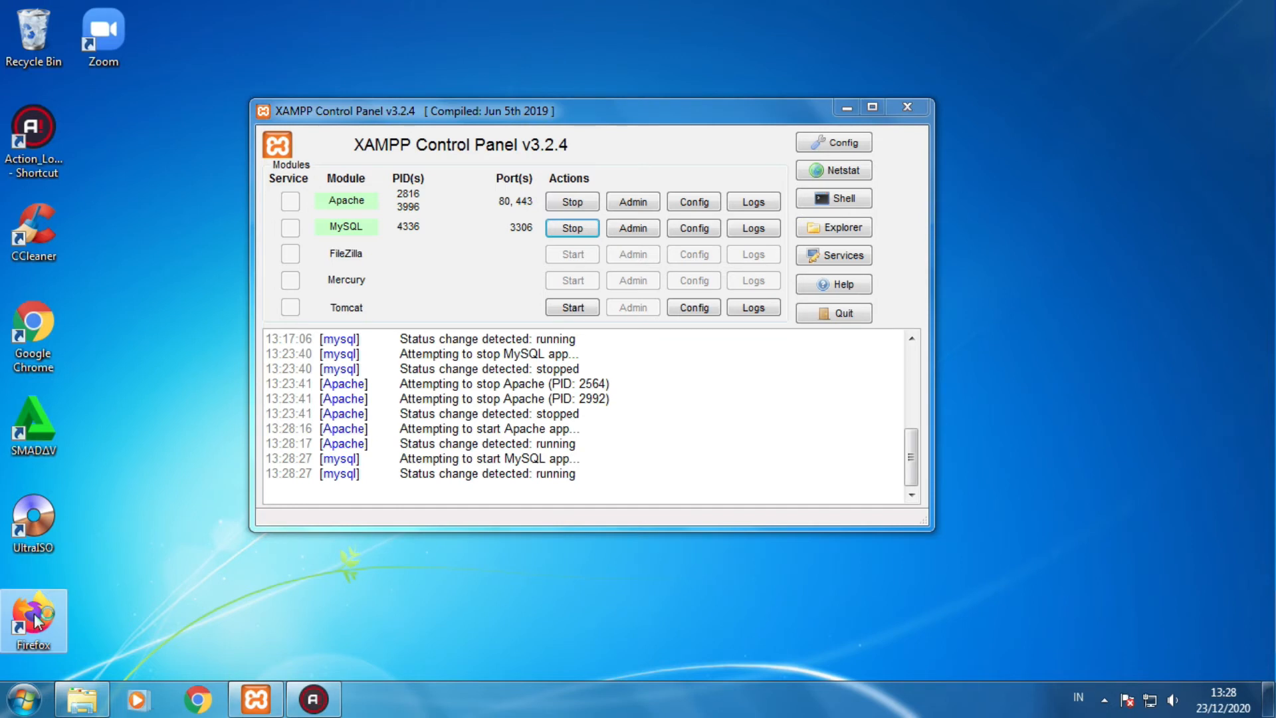
pyautogui.doubleClick(35, 621)
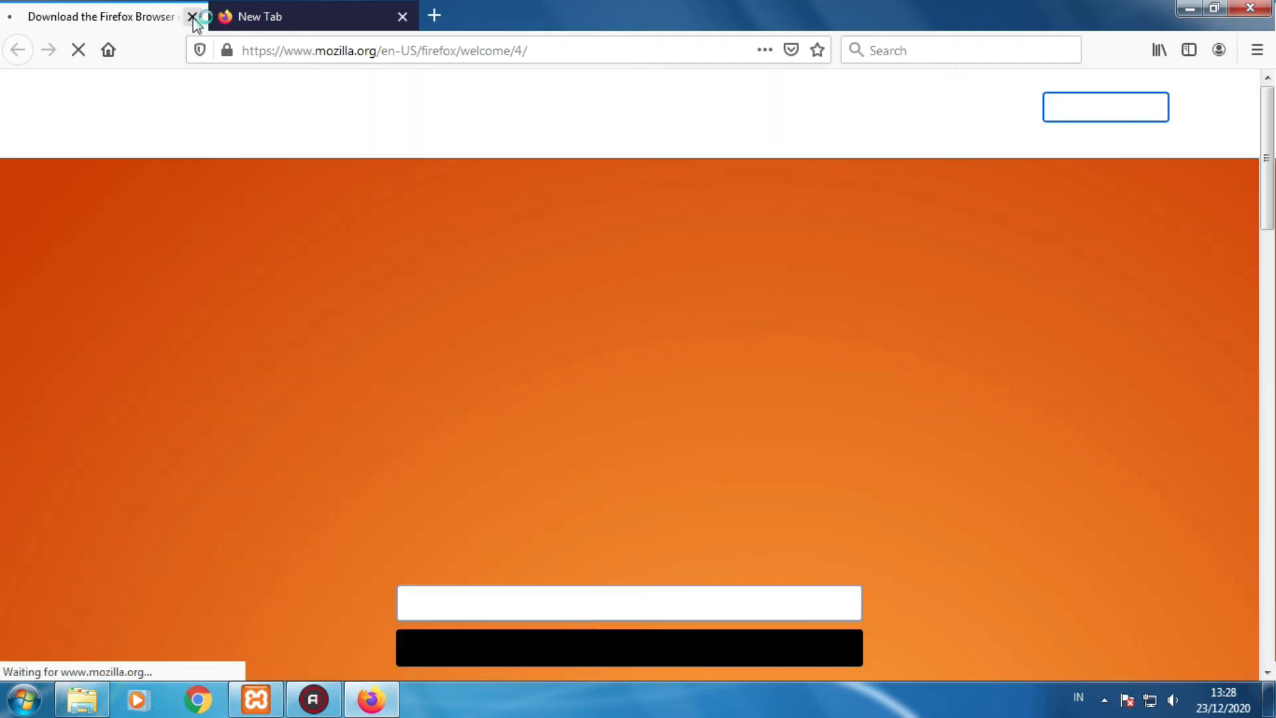
pyautogui.click(192, 17)
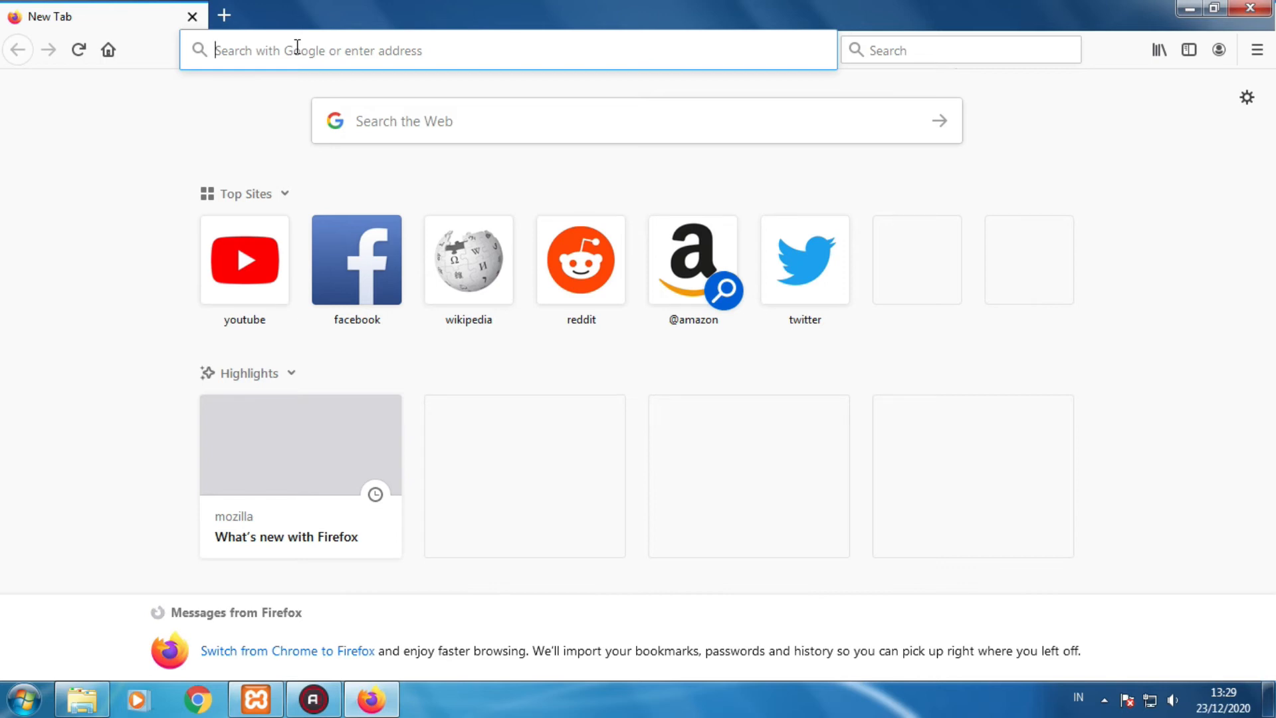
pyautogui.write('localhost')
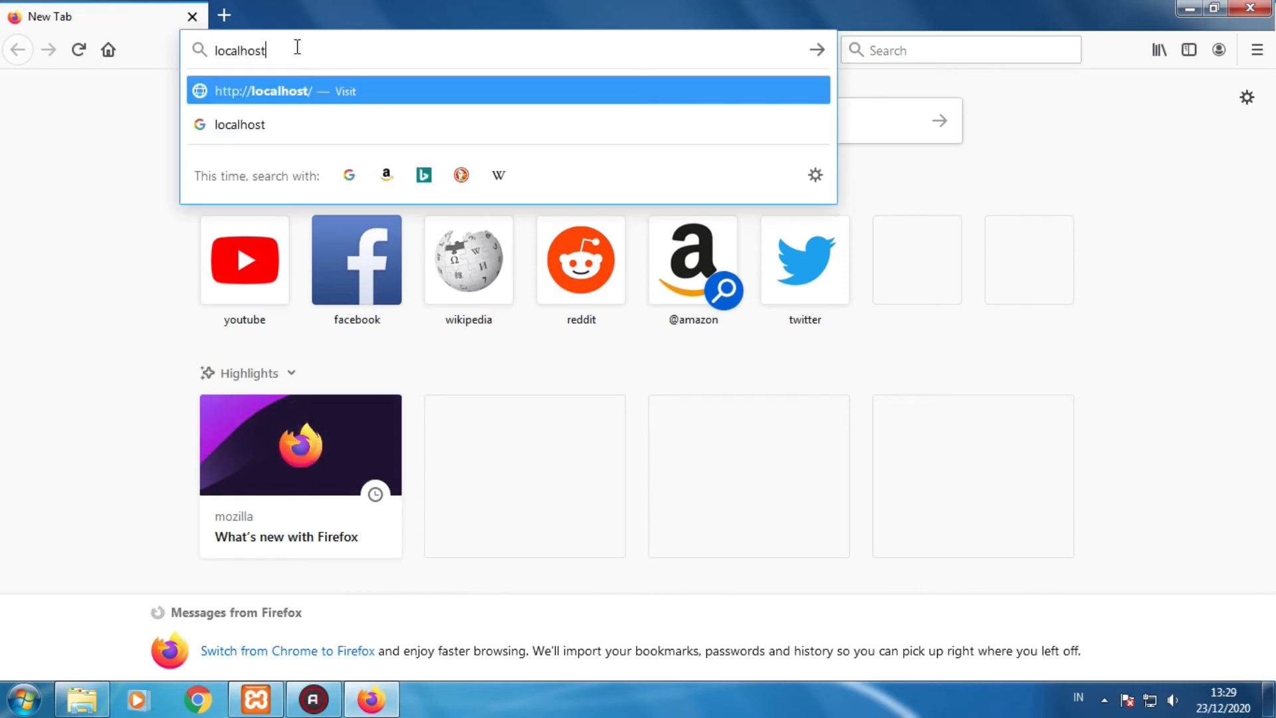
pyautogui.write('/')
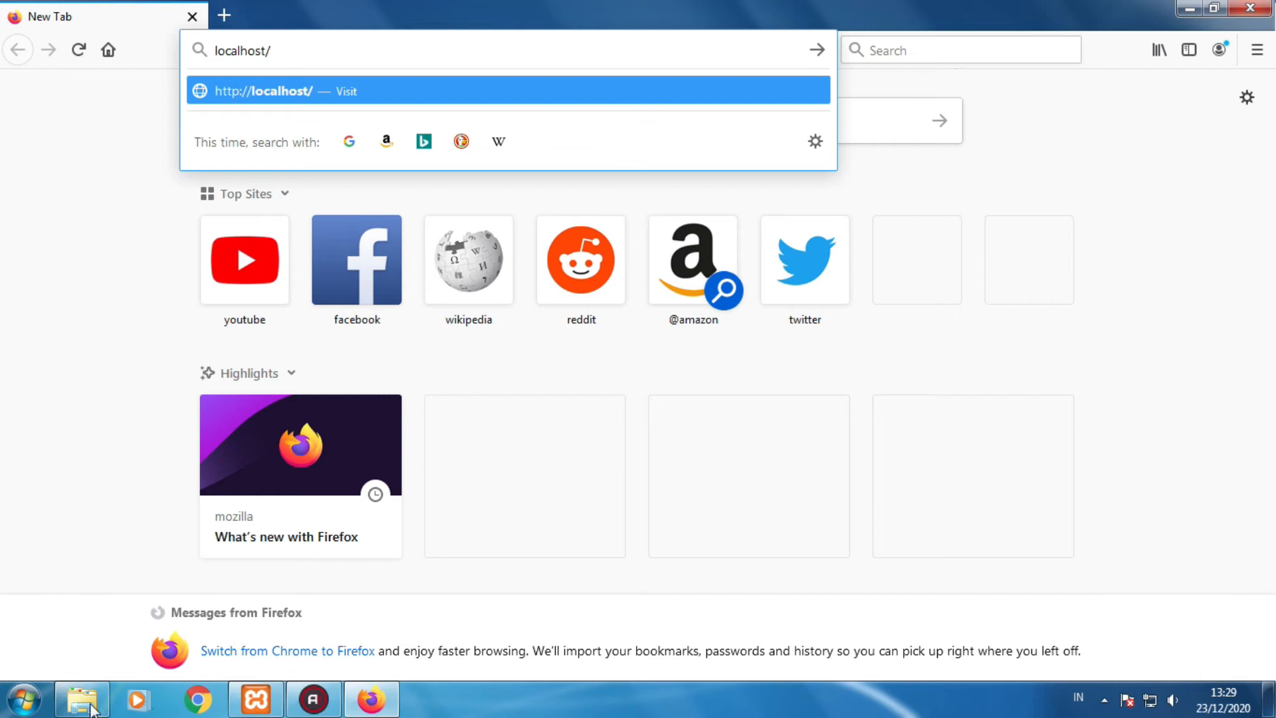
pyautogui.hotkey('alt', 'Tab')
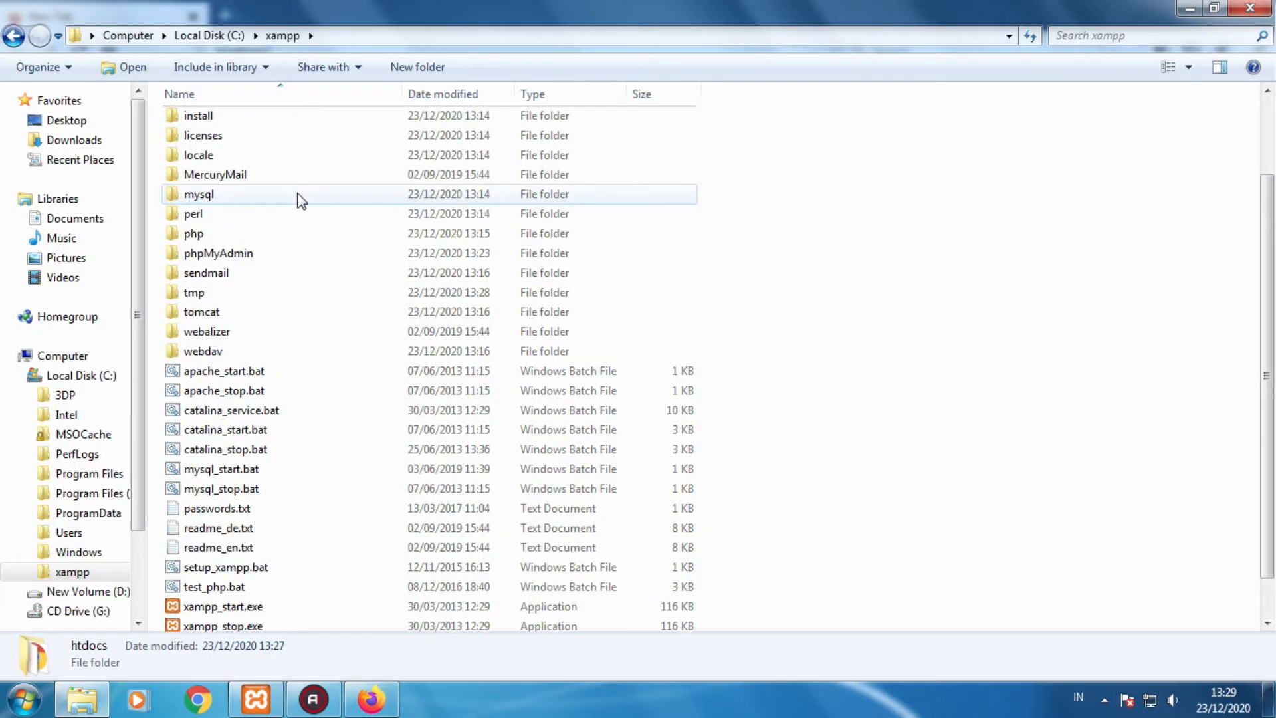
# - Check that ubk is inside the xampp htdocs folder, then return to Firefox
pyautogui.scroll(2, 222, 165)
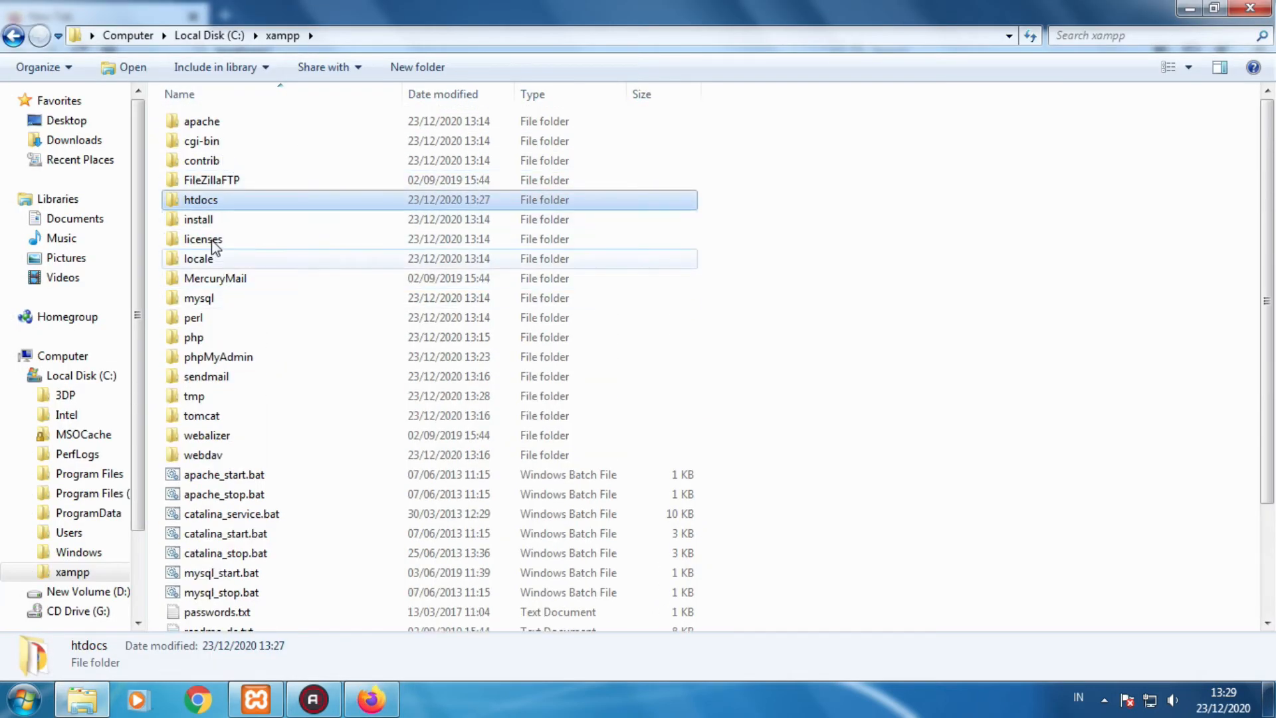
pyautogui.doubleClick(209, 201)
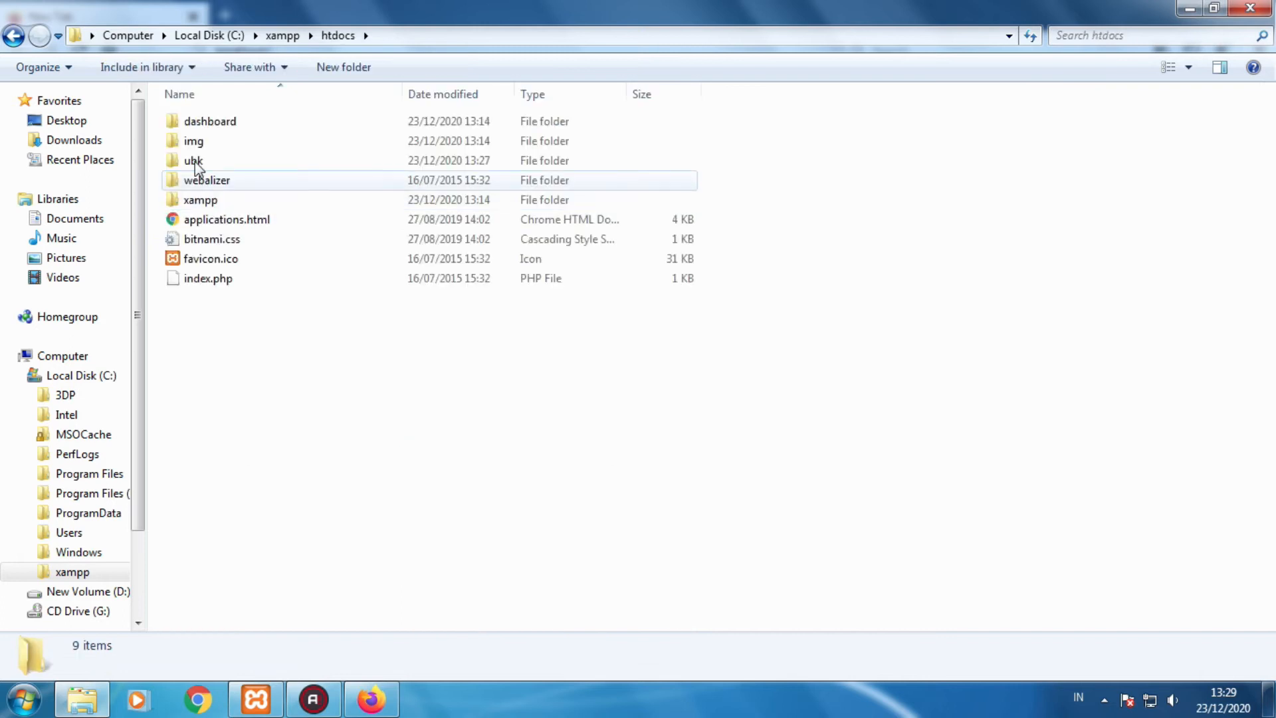
pyautogui.click(392, 698)
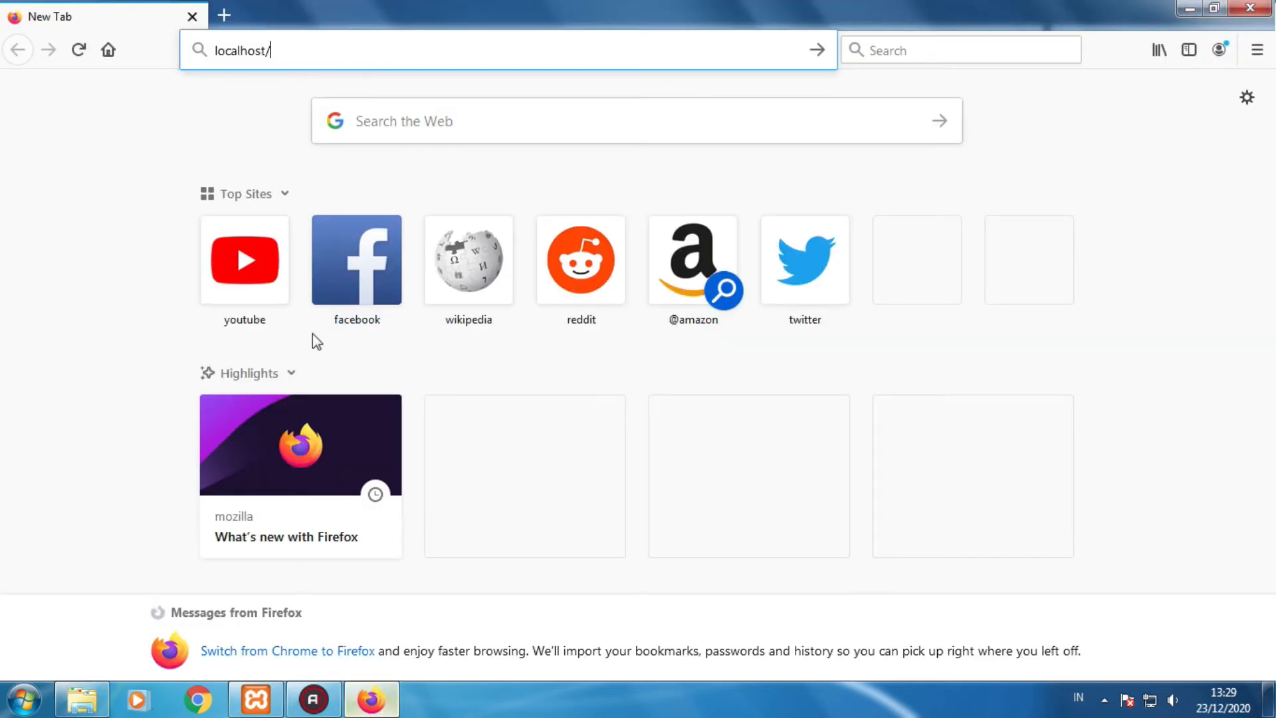
# - Load localhost/ubk to bring up the UMBK install.php page
pyautogui.write('ubk')
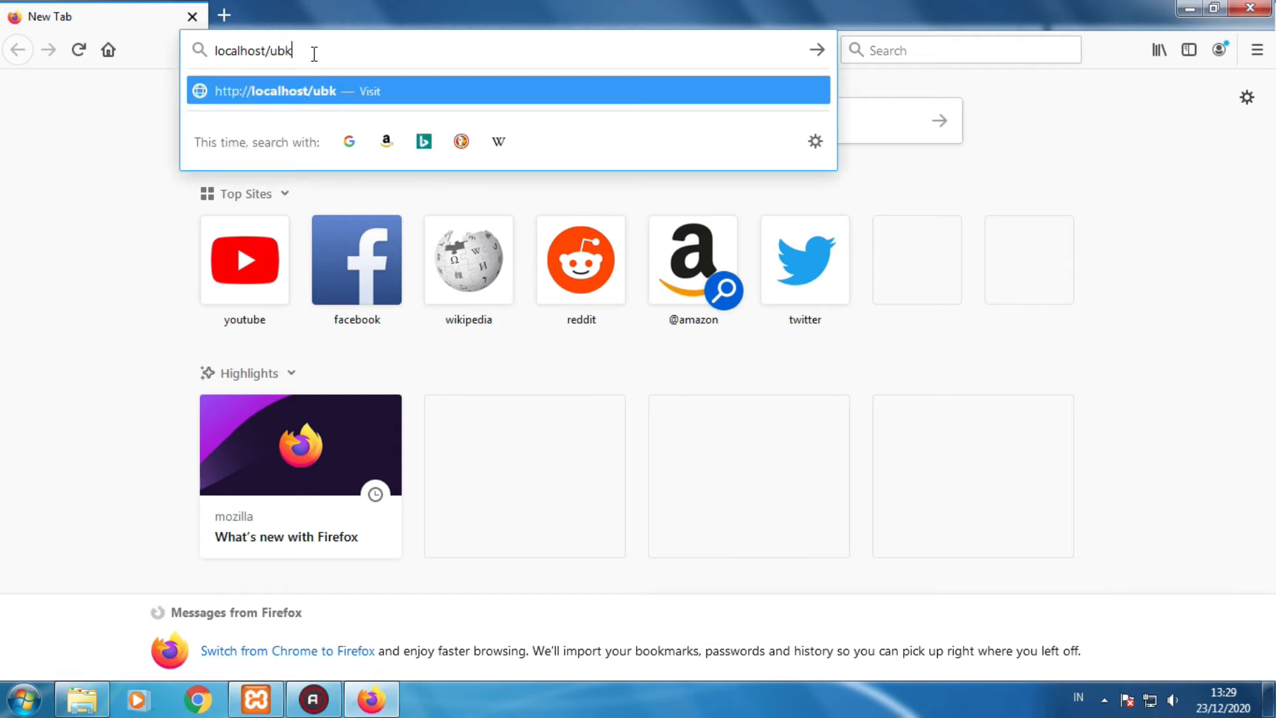
pyautogui.press('Return')
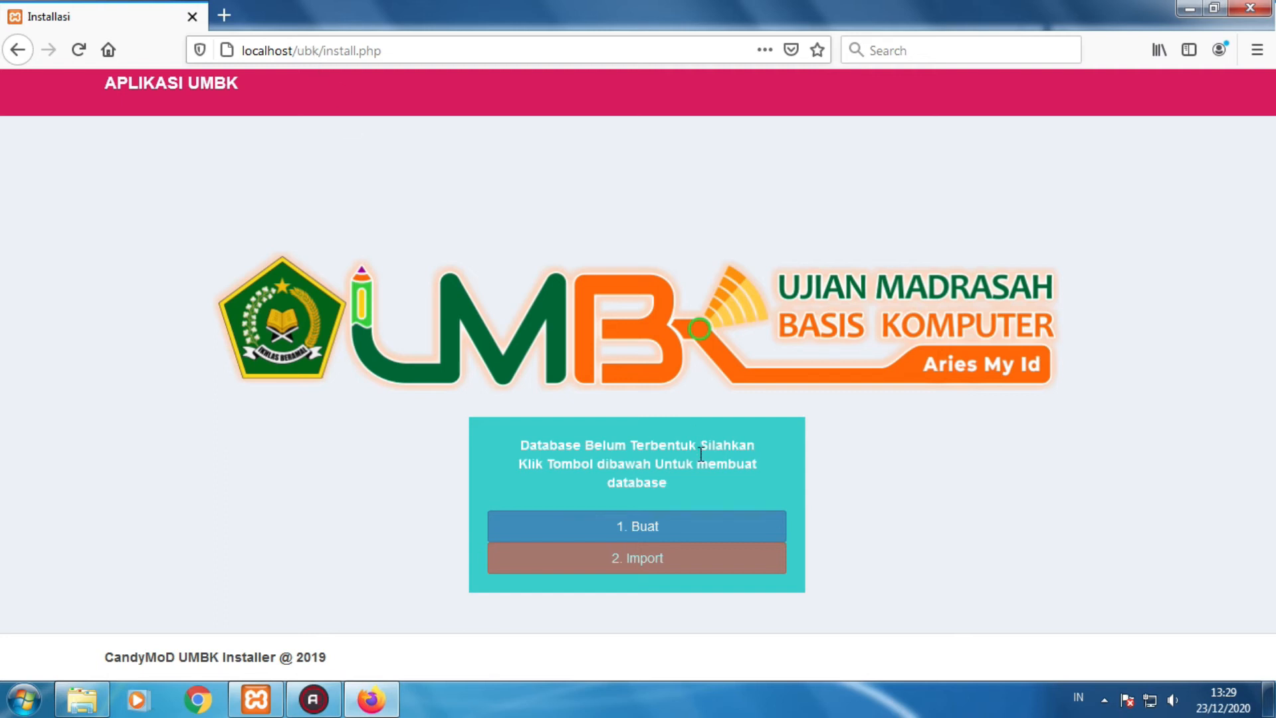
# - Run '1. Buat' then '2. Import' to create and fill the UMBK database
pyautogui.click(658, 525)
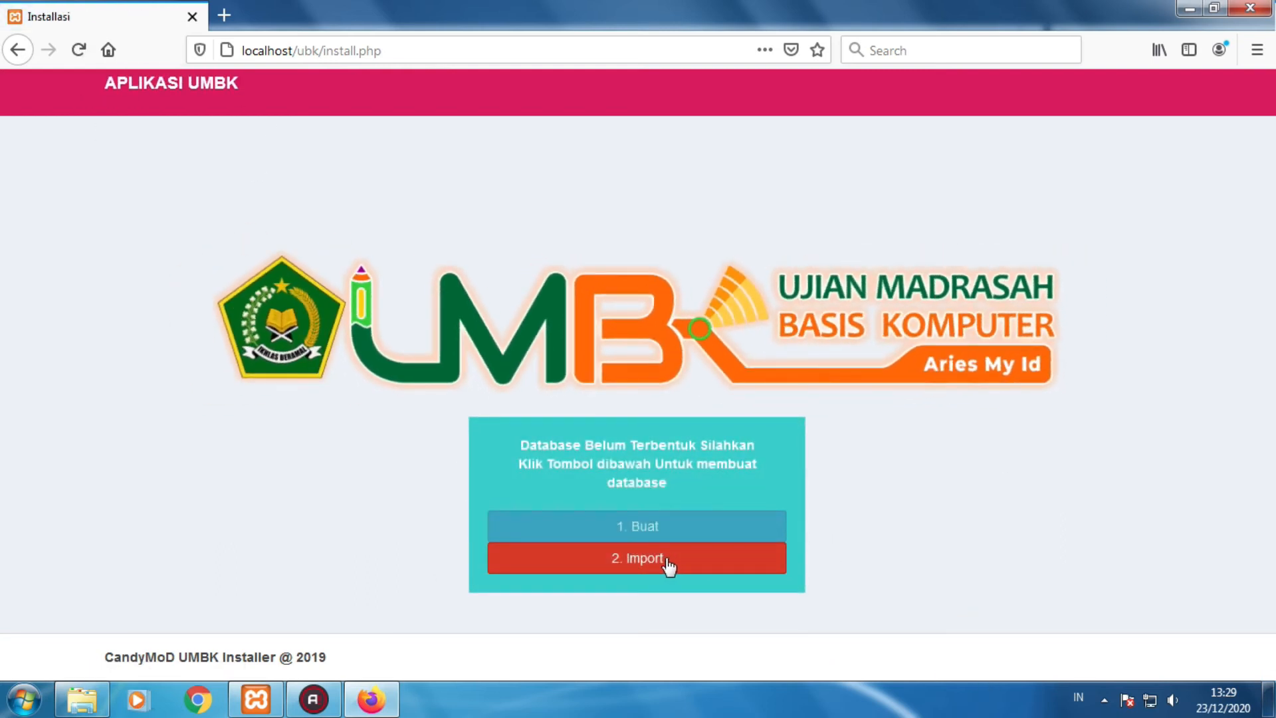
pyautogui.click(668, 565)
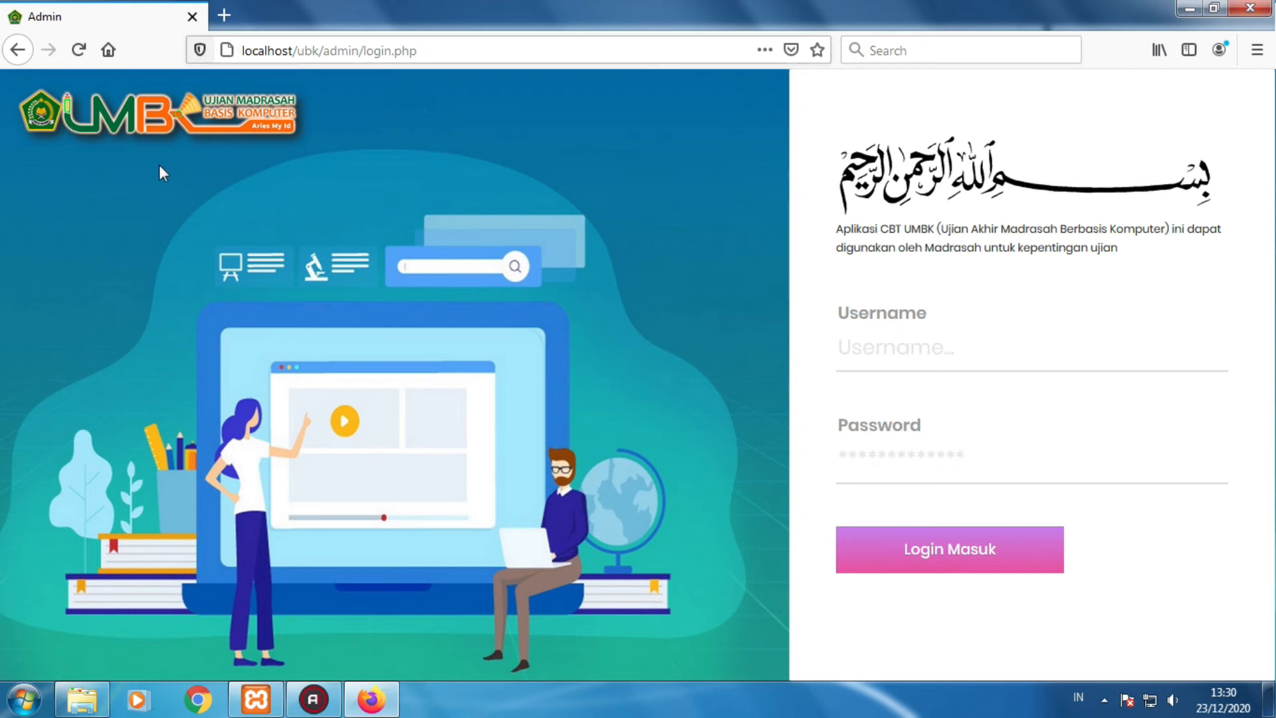
# - Load localhost/ubk in a new tab to reach the participant login page
pyautogui.click(229, 14)
pyautogui.click(280, 49)
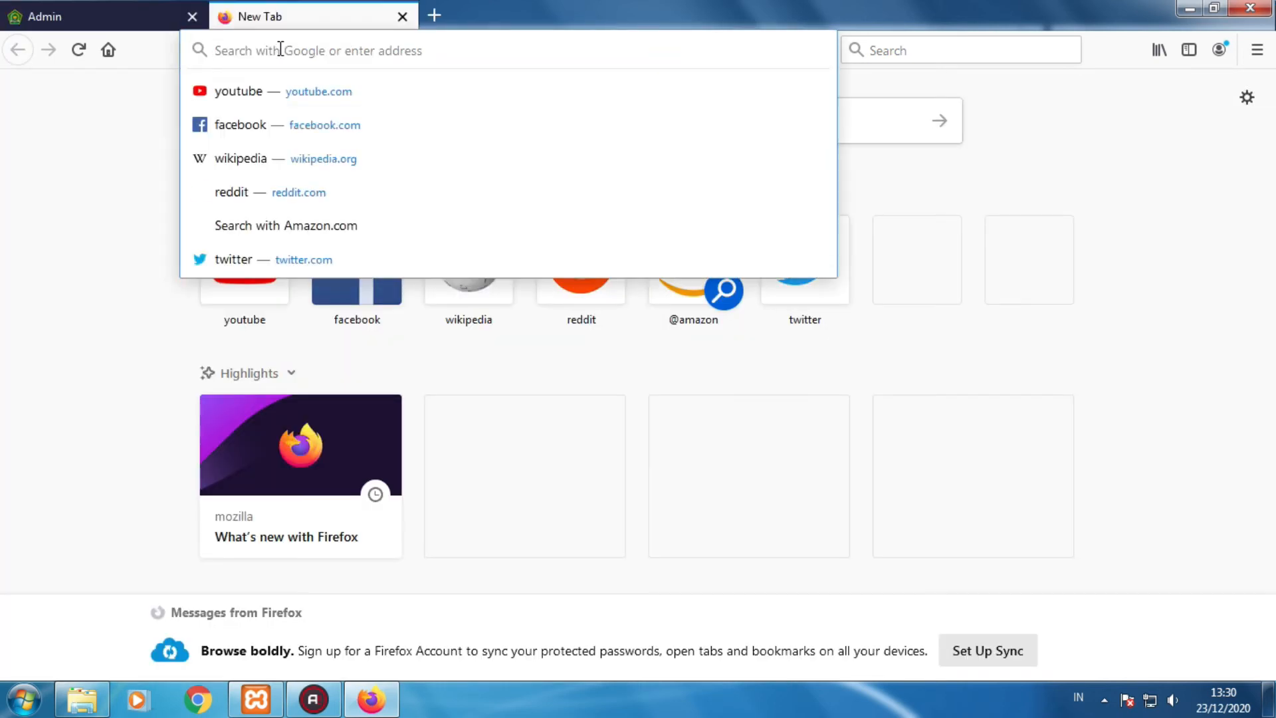
pyautogui.write('local')
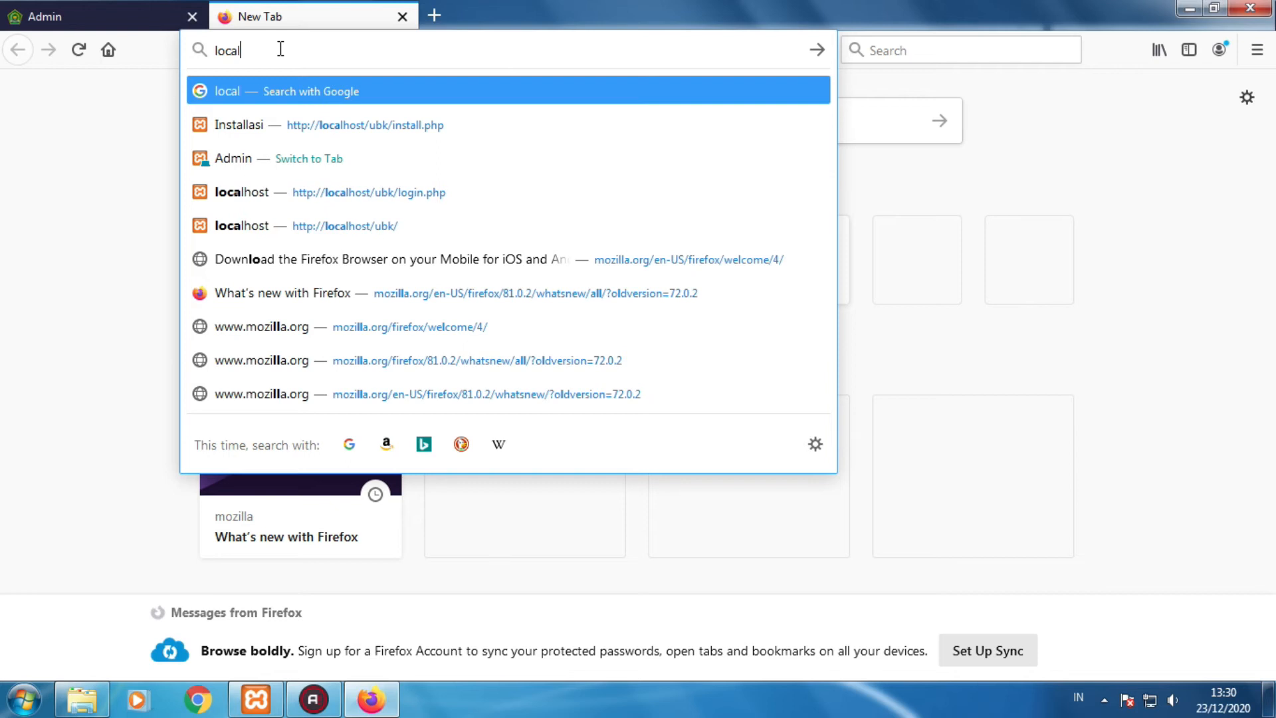
pyautogui.write('hosyt')
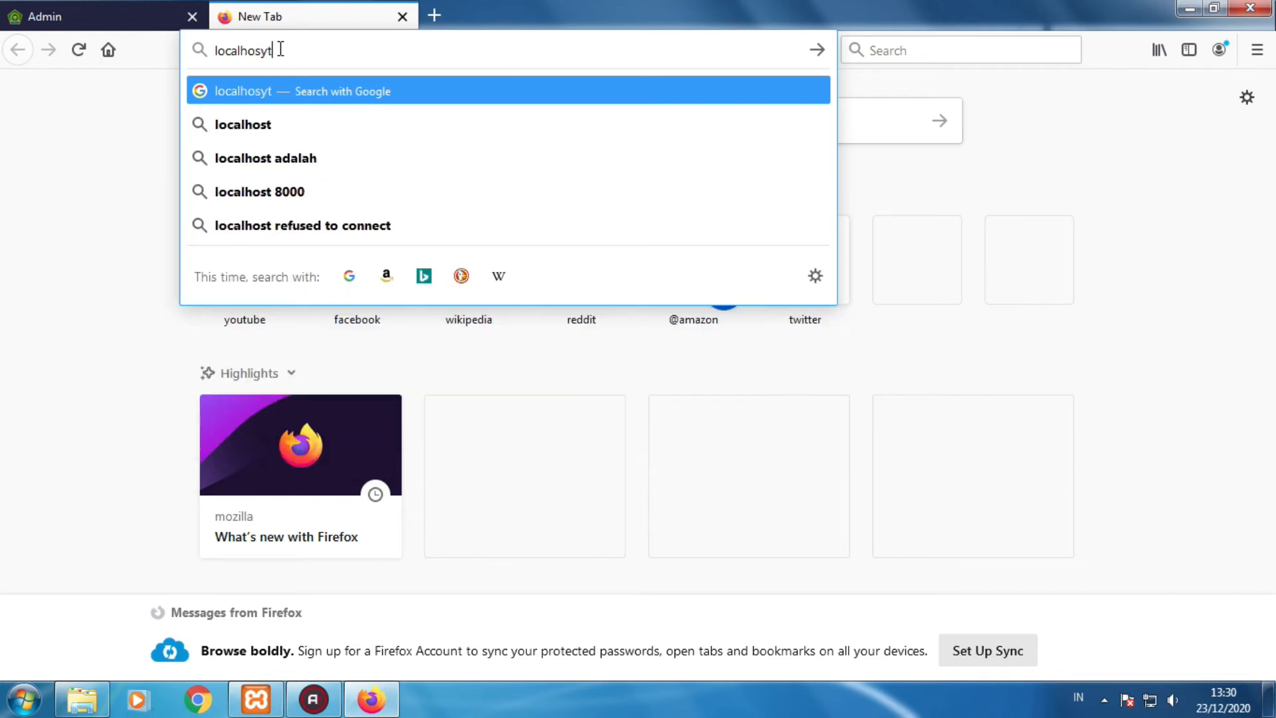
pyautogui.press('BackSpace')
pyautogui.press('BackSpace')
pyautogui.write('t')
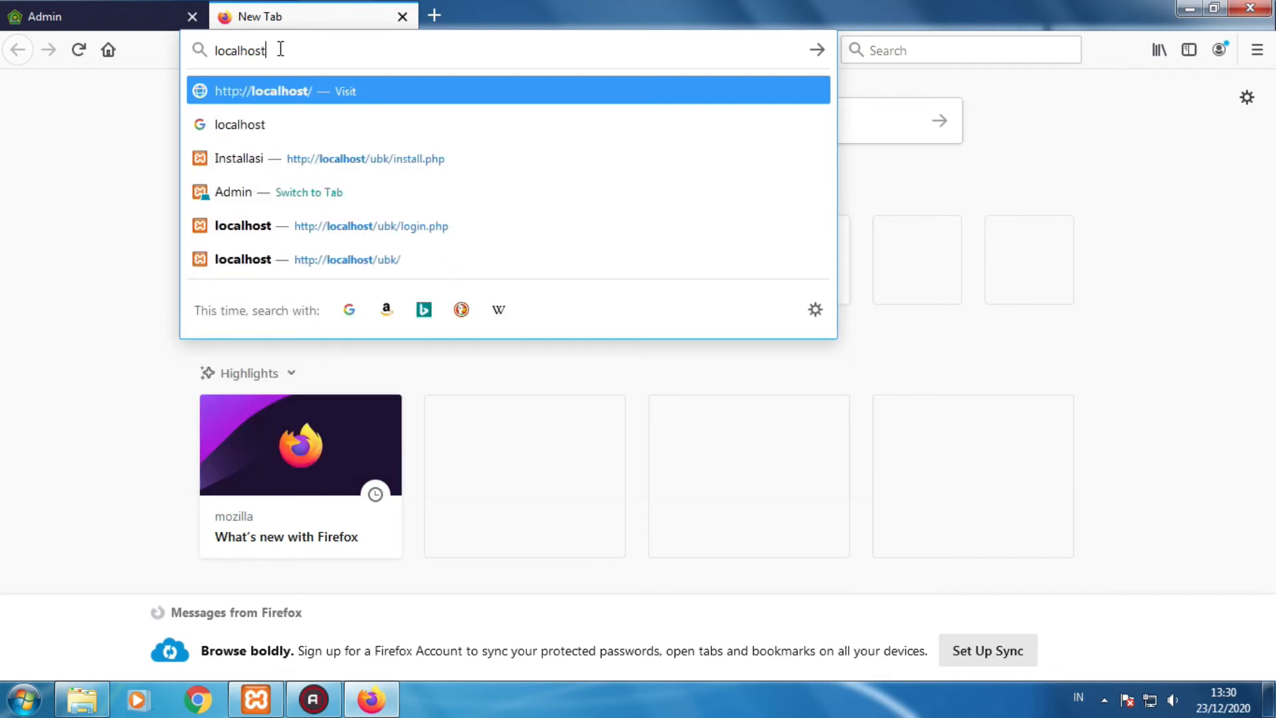
pyautogui.write('/ubk/')
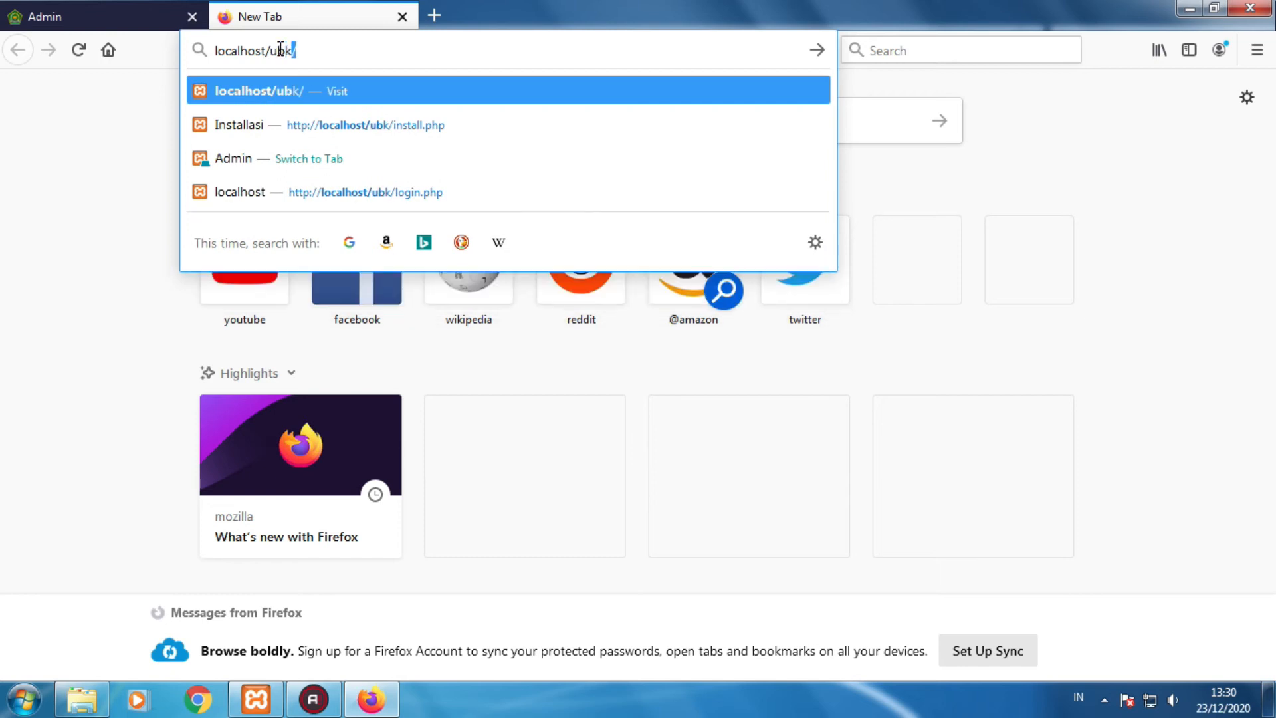
pyautogui.press('Return')
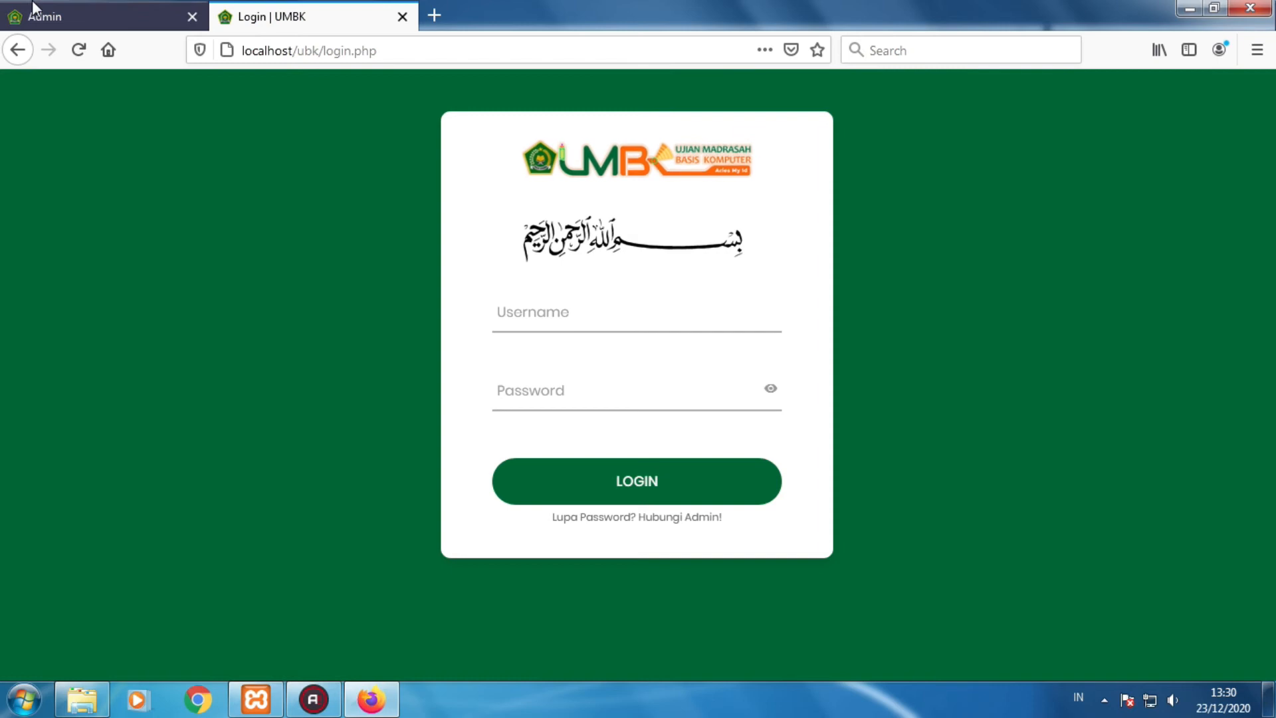
# - Switch between the student and admin login tabs, ending on the admin login
pyautogui.click(53, 1)
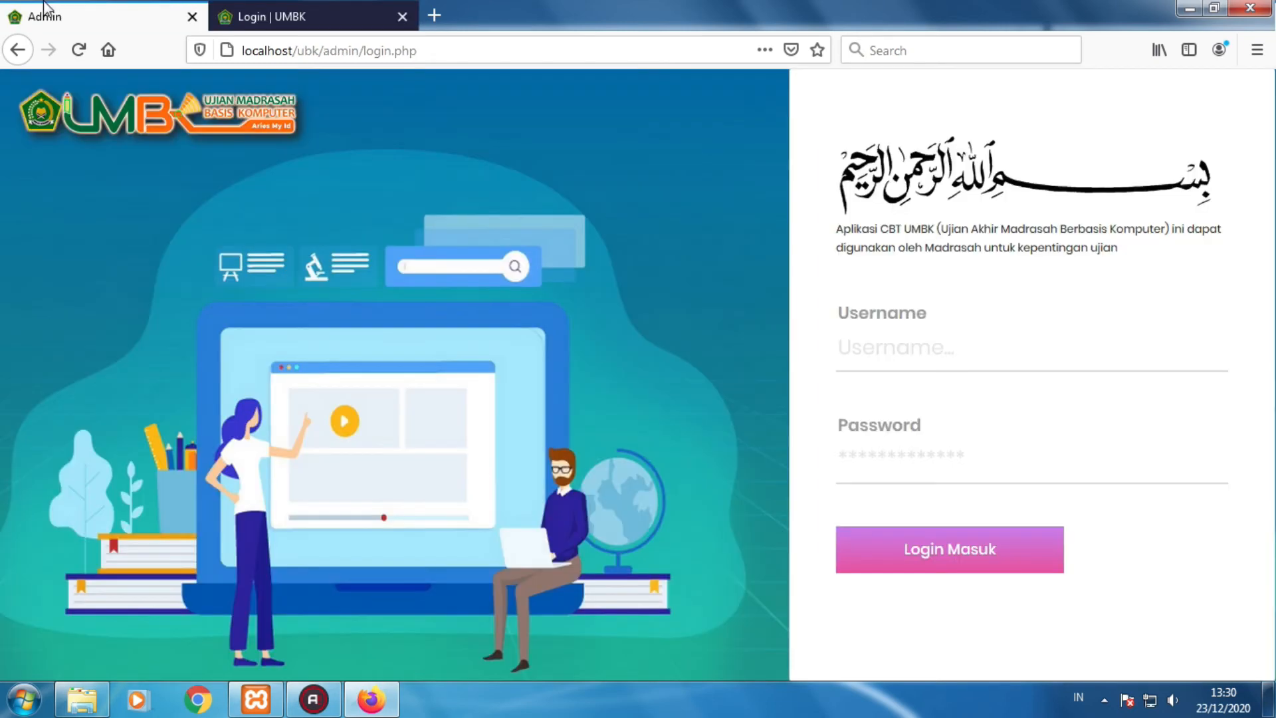
pyautogui.click(281, 17)
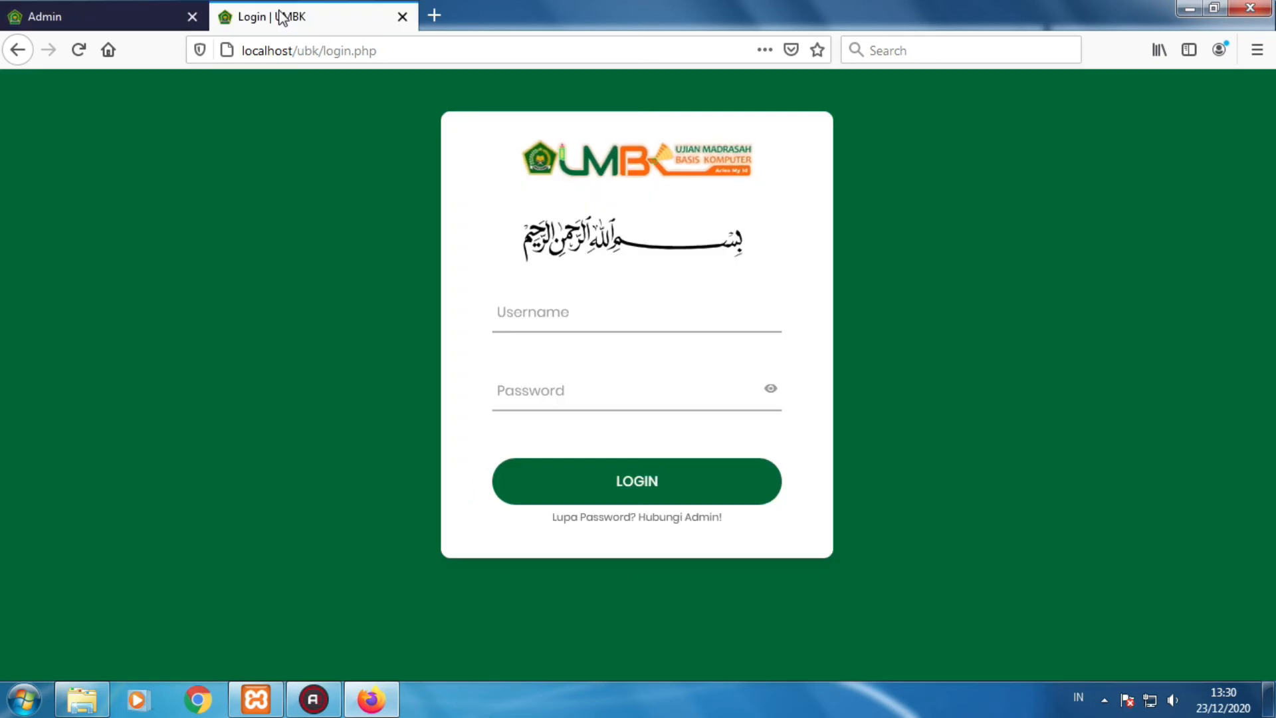
pyautogui.click(114, 19)
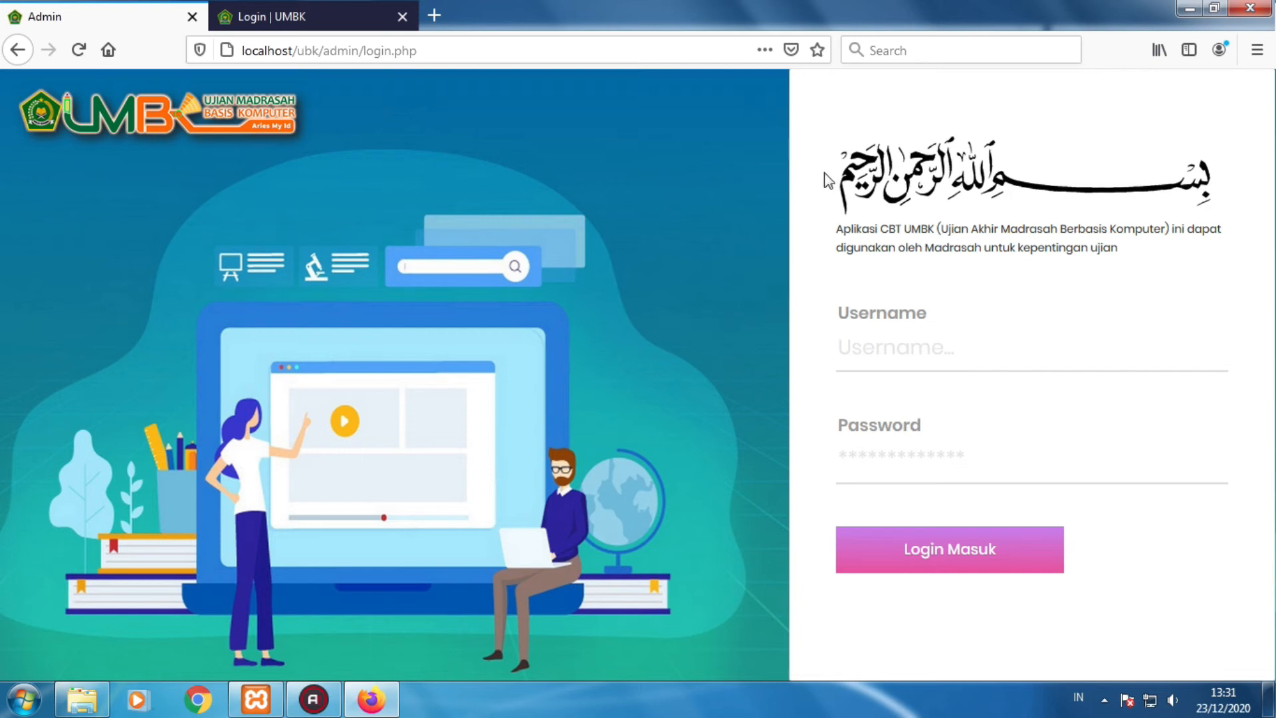
# - Sign in with the admin username and password, declining Firefox's offer to save the login
pyautogui.click(893, 327)
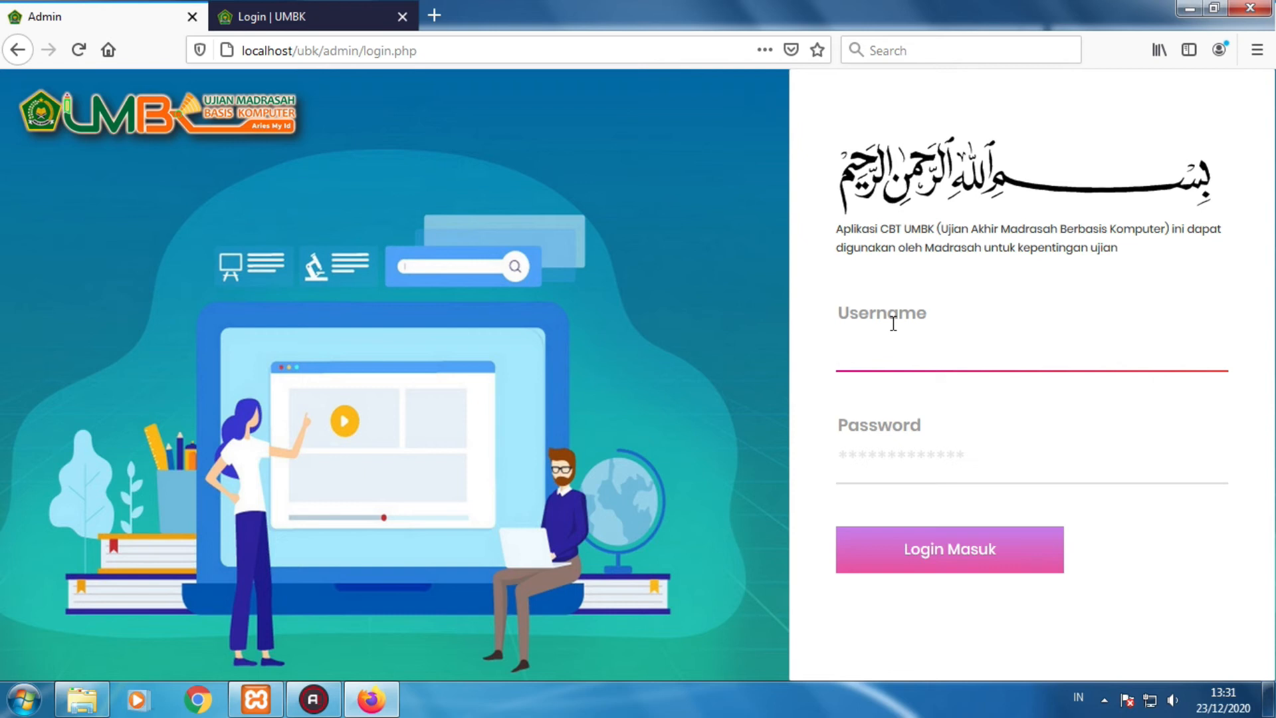
pyautogui.write('admin')
pyautogui.click(931, 448)
pyautogui.write('admin')
pyautogui.press('Return')
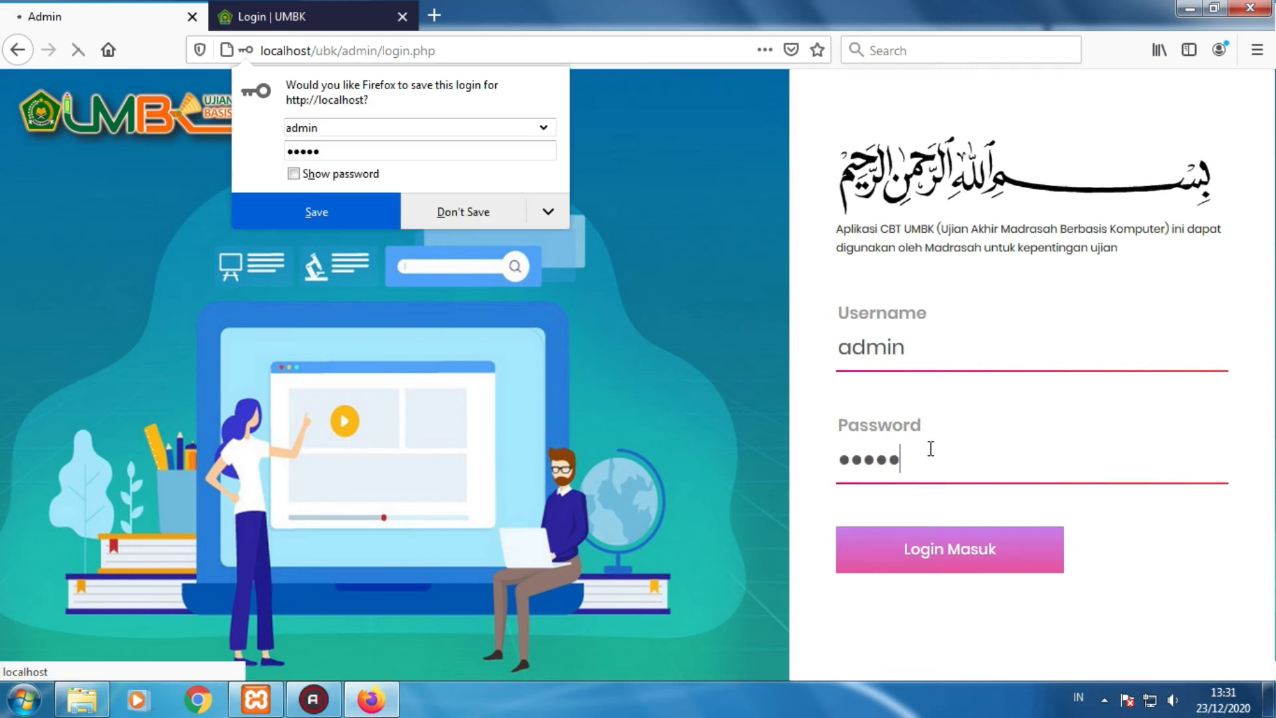
pyautogui.click(458, 210)
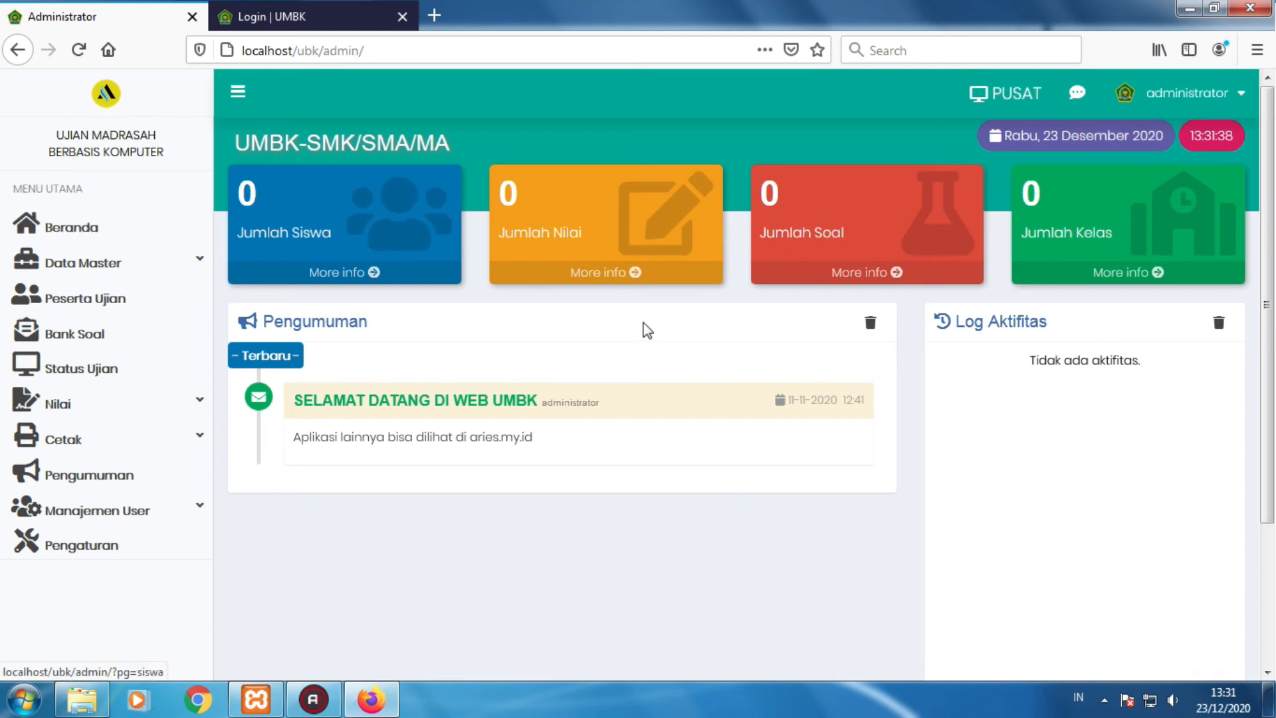
pyautogui.click(123, 238)
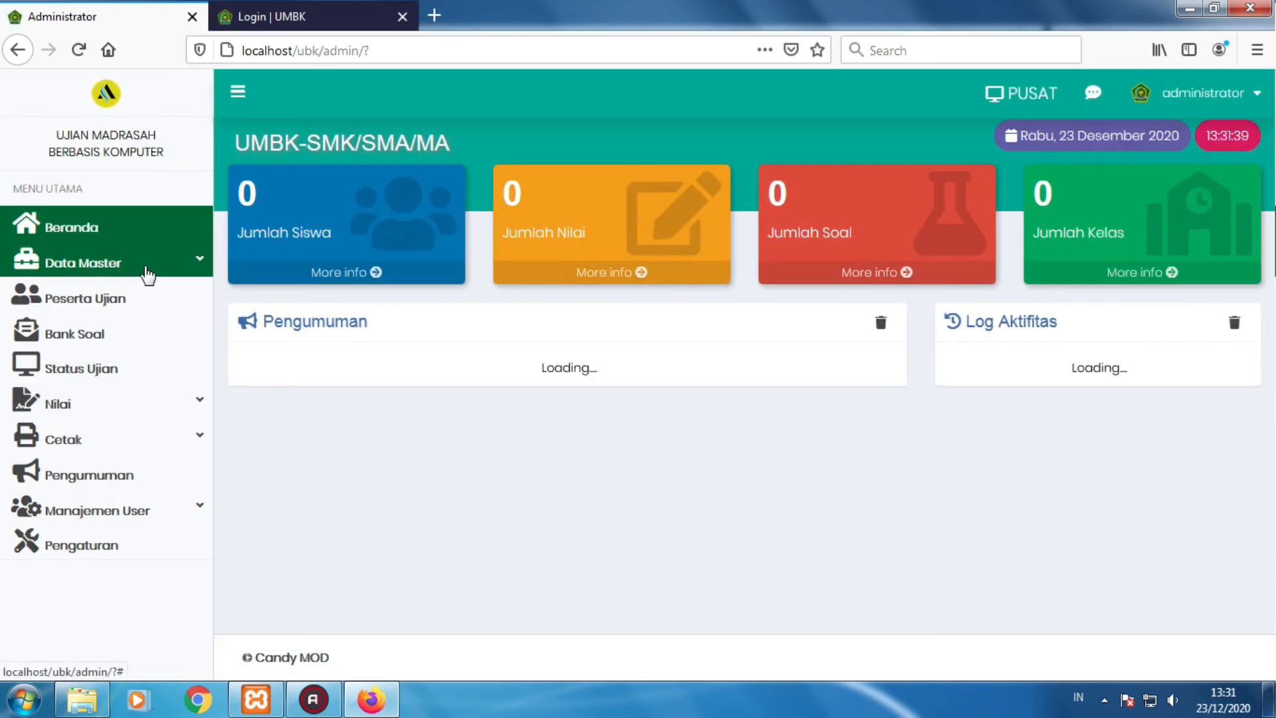
pyautogui.click(148, 273)
pyautogui.scroll(-3, 120, 319)
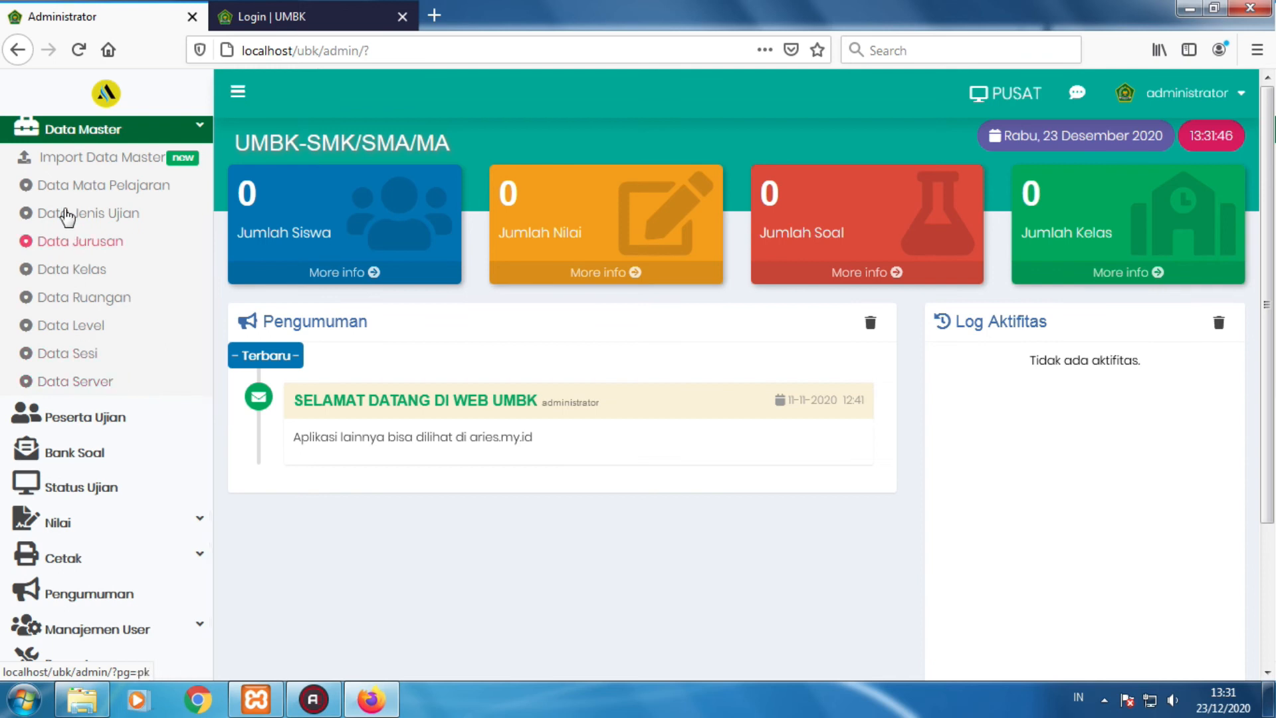
pyautogui.click(158, 423)
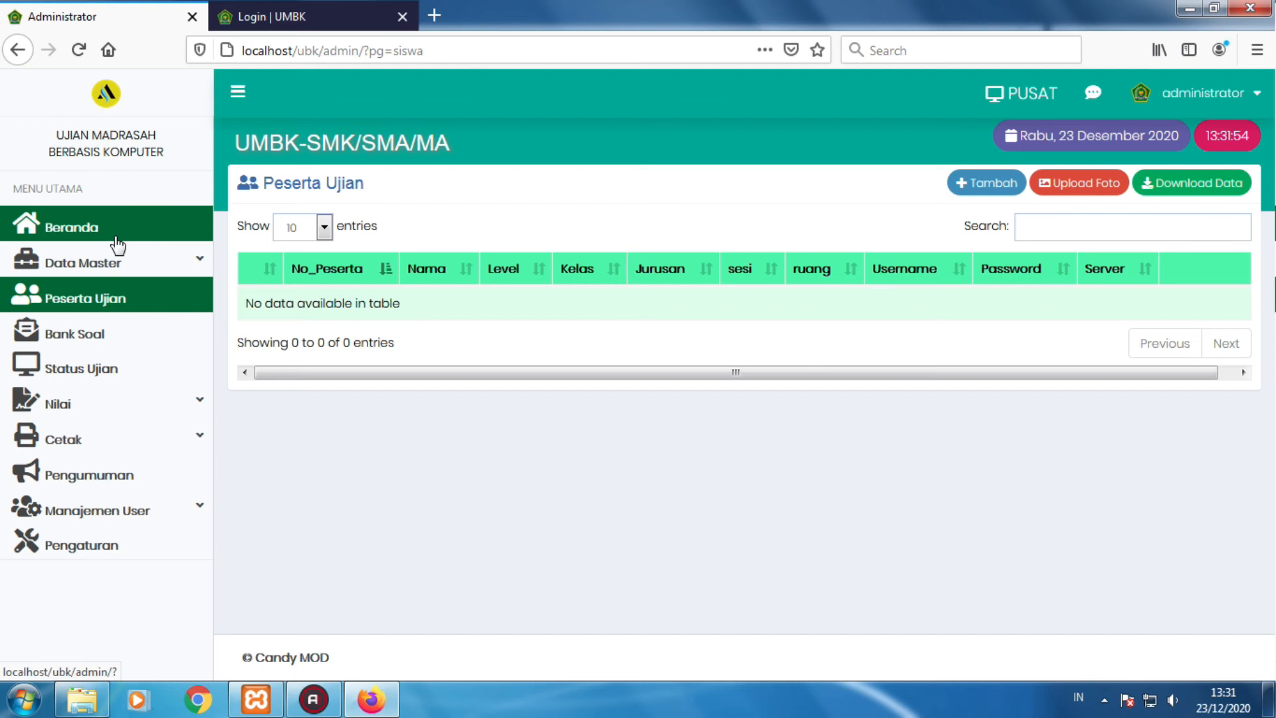
pyautogui.click(119, 348)
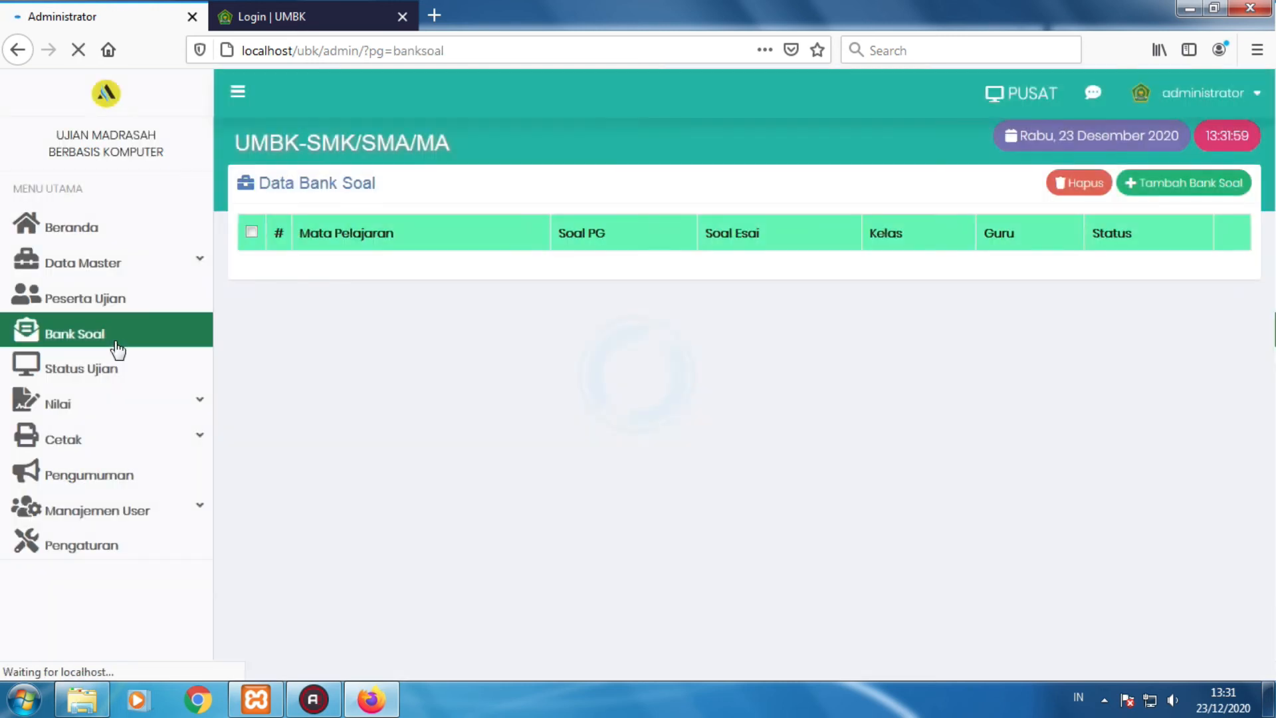
pyautogui.click(104, 383)
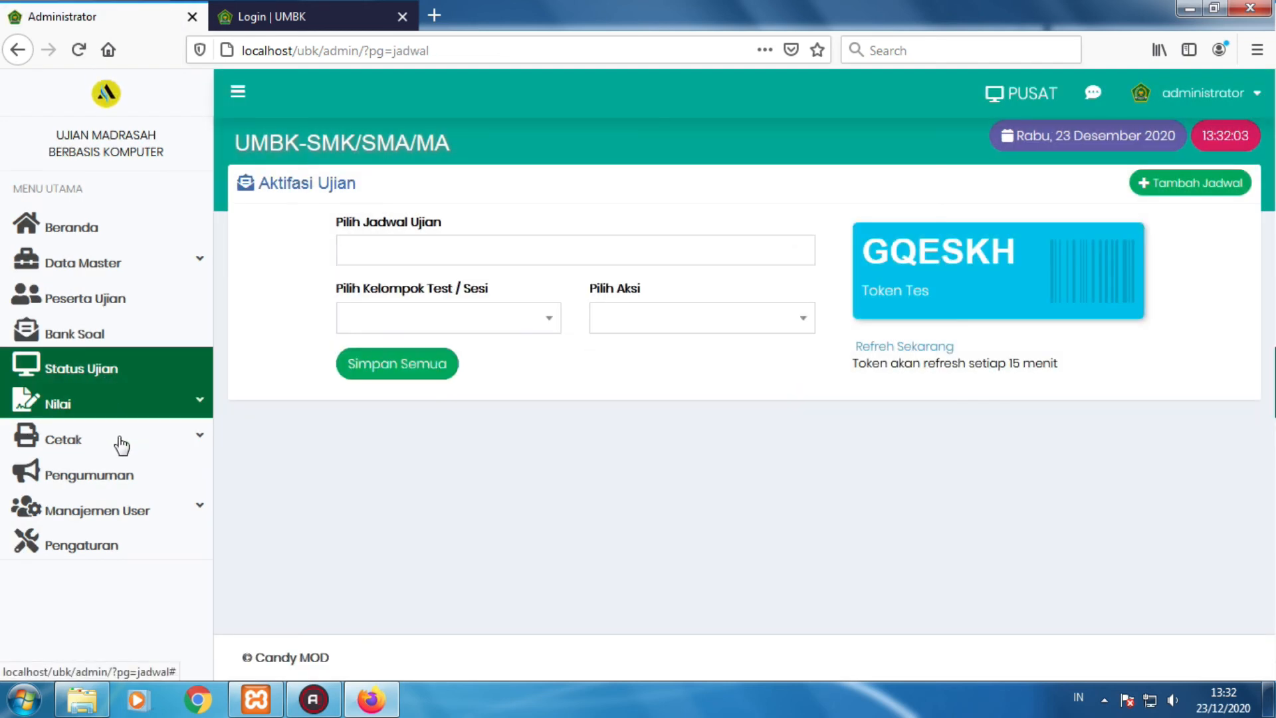
pyautogui.click(149, 412)
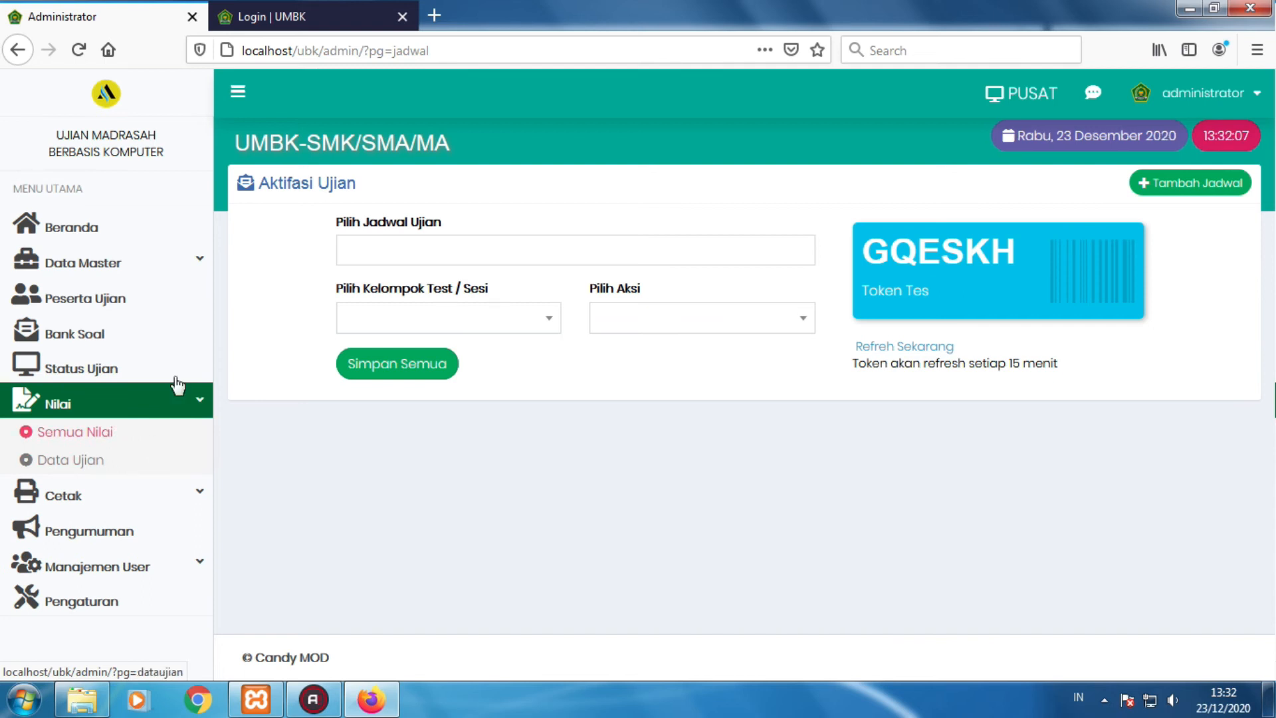
pyautogui.click(100, 608)
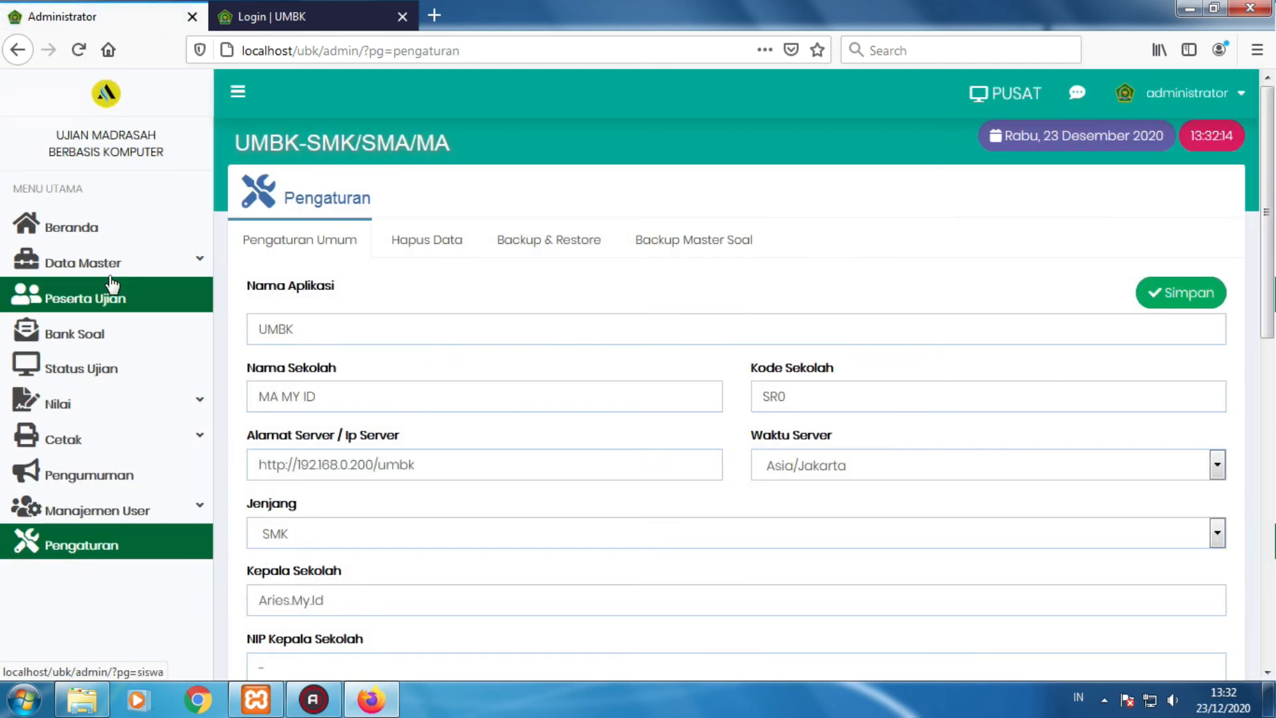
pyautogui.click(91, 229)
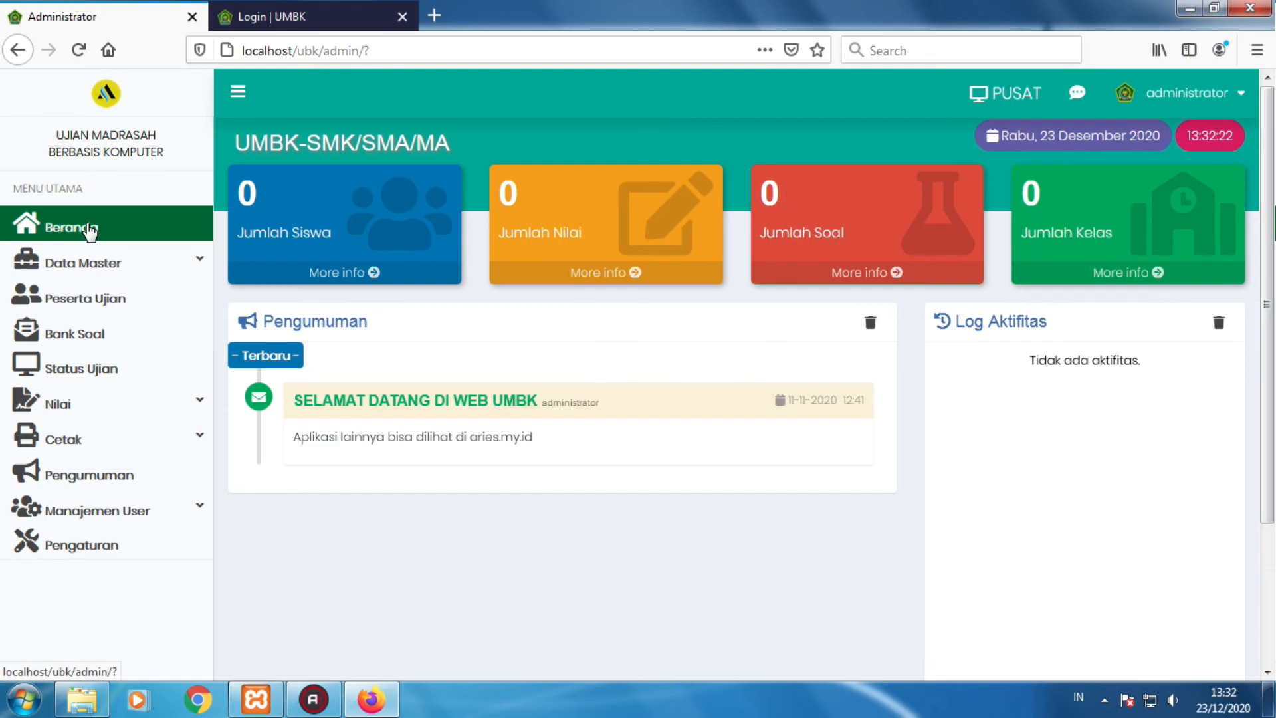
pyautogui.click(1008, 106)
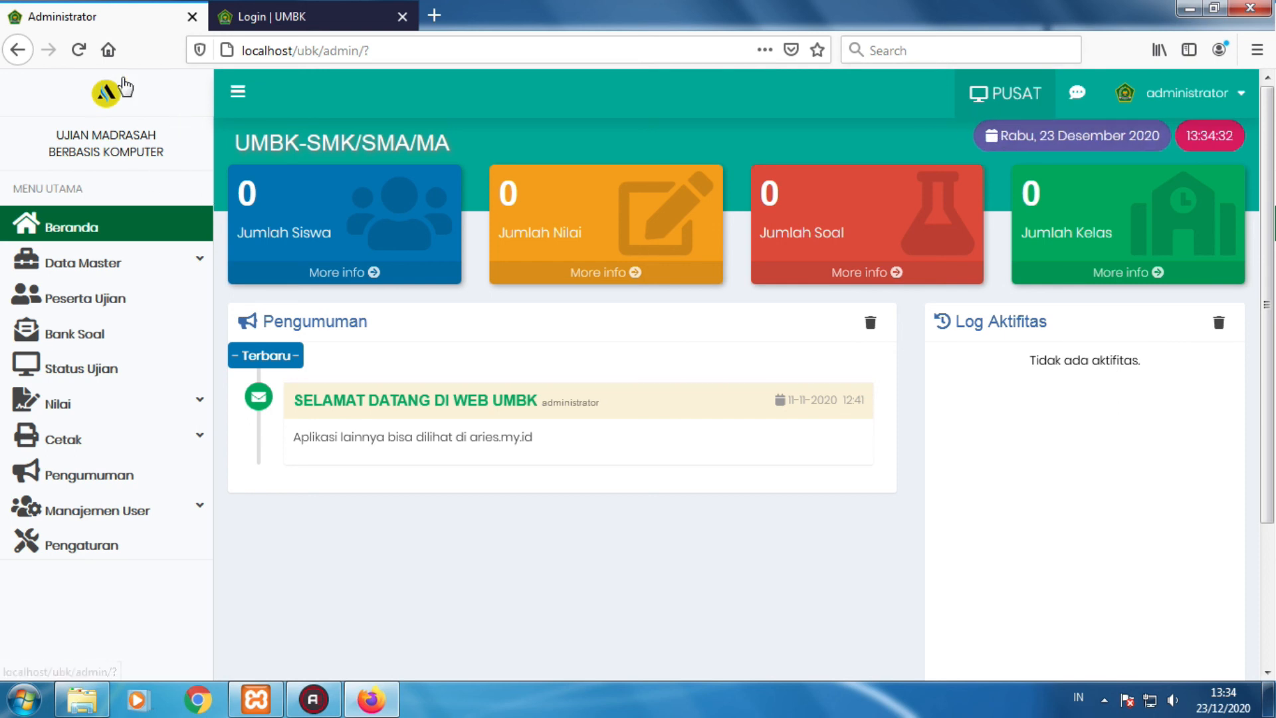
pyautogui.click(256, 13)
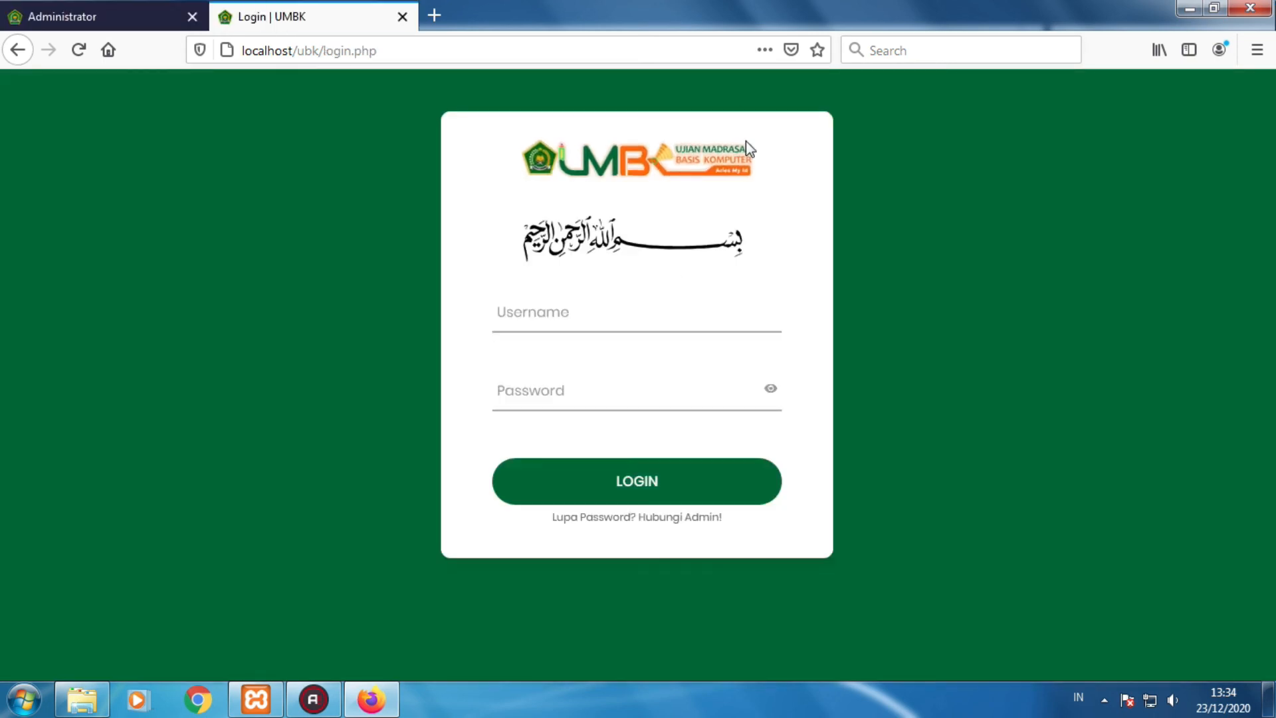
pyautogui.click(83, 16)
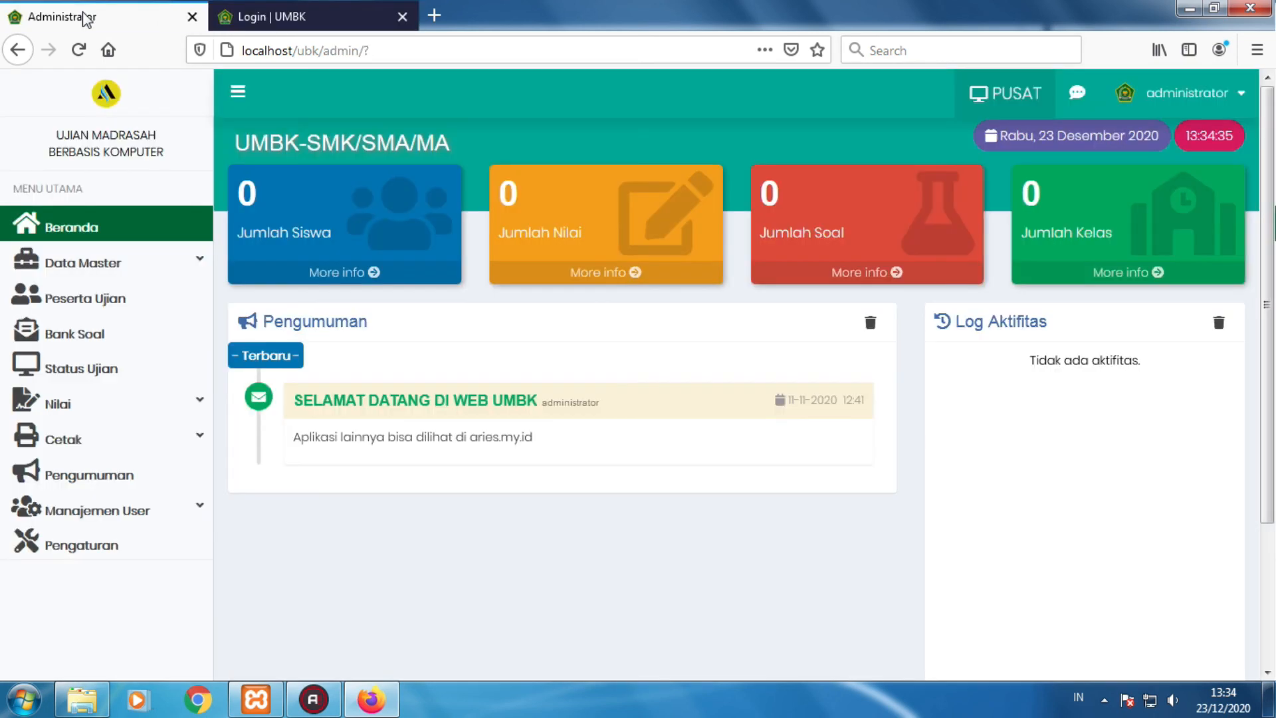